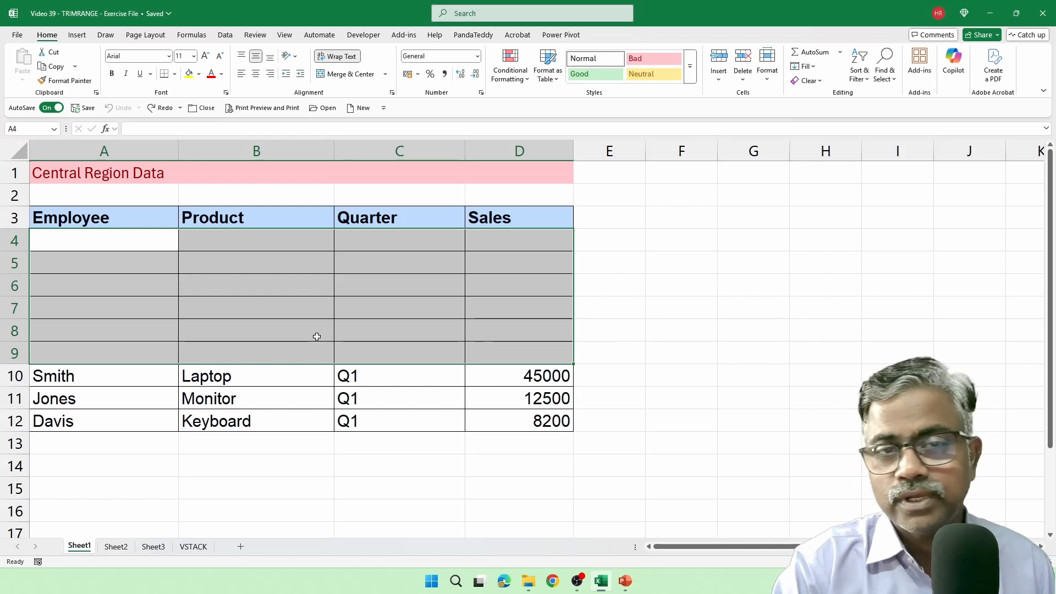
Step: Examine the blank rows before and after the data in the East, Central and West region ranges on Sheet2, Sheet1 and Sheet3
{"action": "left_click", "coordinate": [116, 546]}
{"action": "left_click", "coordinate": [235, 315]}
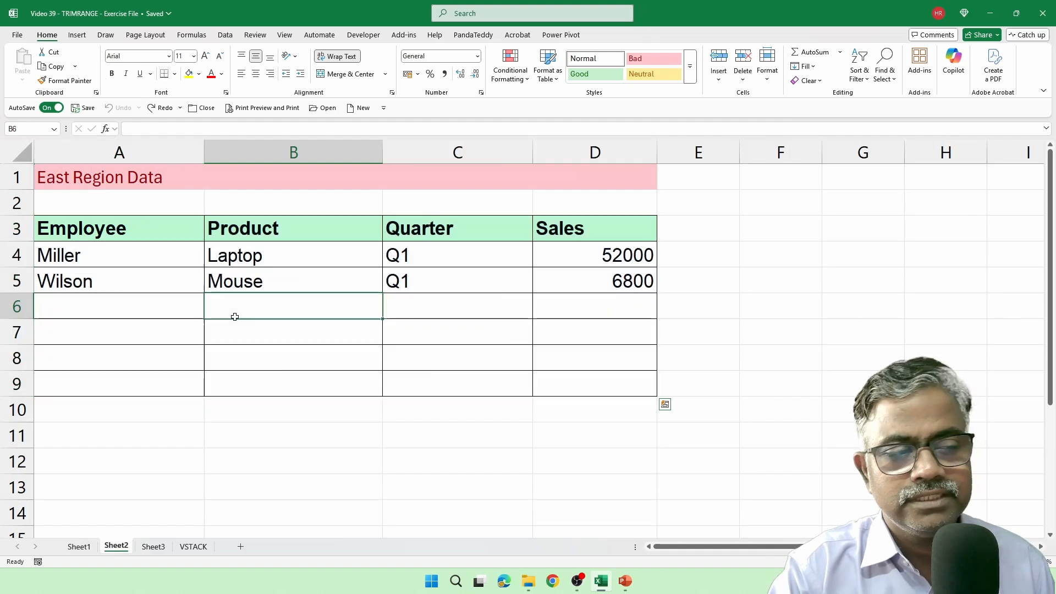
{"action": "left_click_drag", "start_coordinate": [88, 256], "coordinate": [582, 281]}
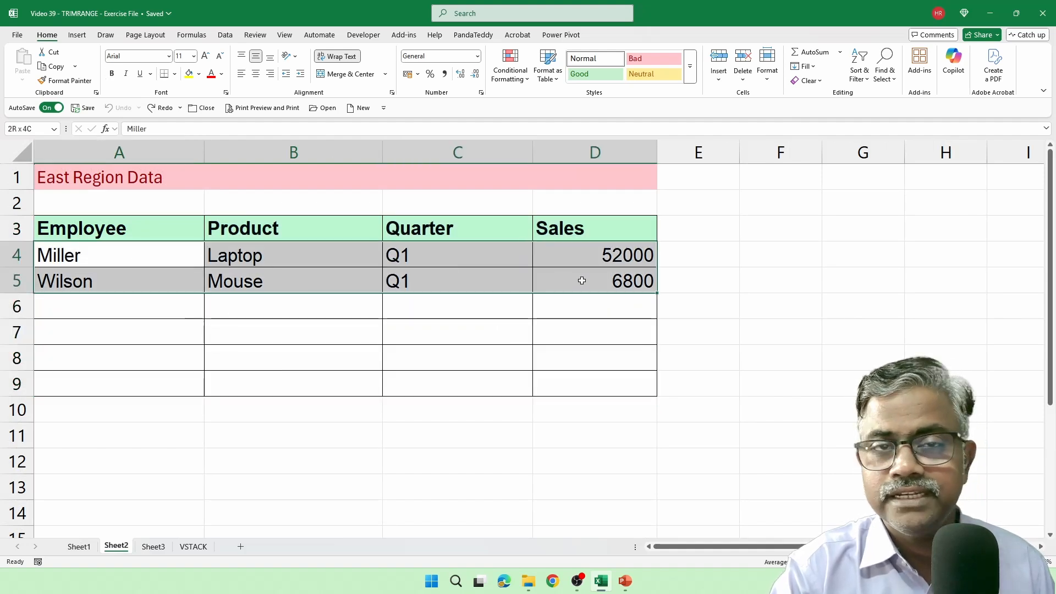
{"action": "left_click_drag", "start_coordinate": [172, 313], "coordinate": [595, 395]}
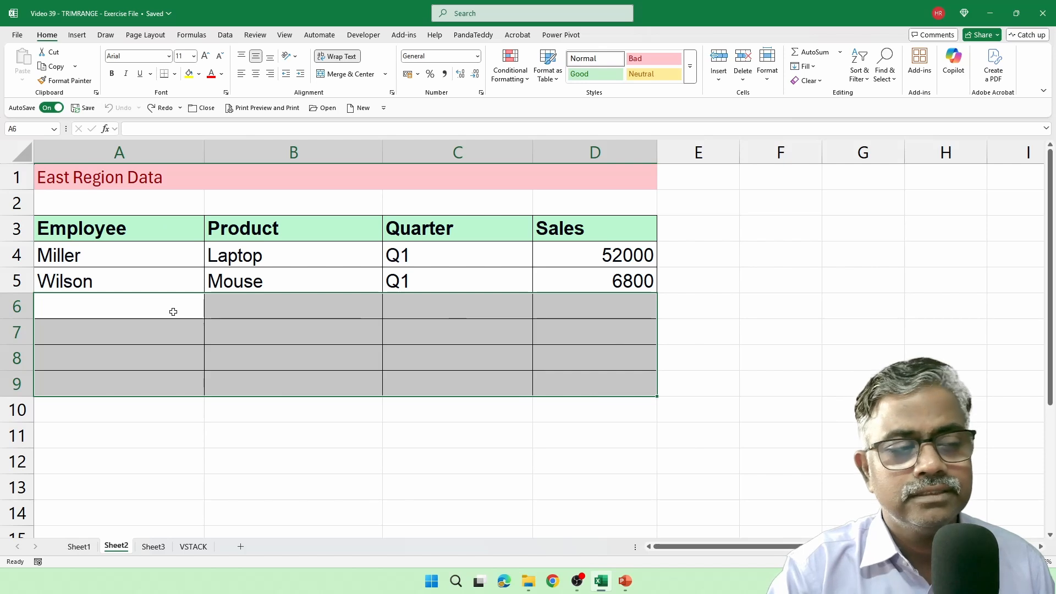
{"action": "left_click_drag", "start_coordinate": [174, 312], "coordinate": [537, 333]}
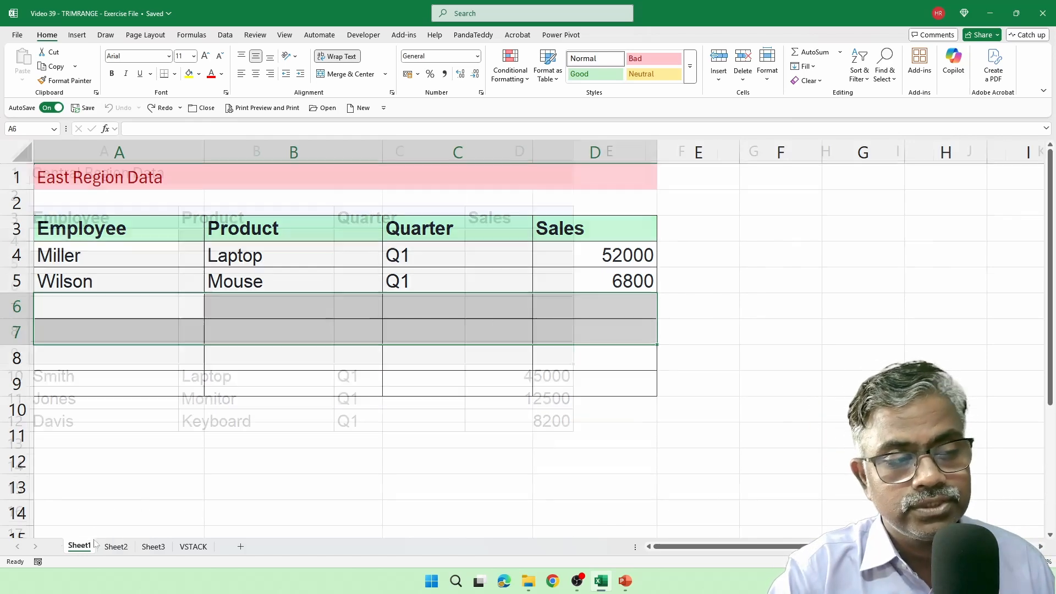
{"action": "left_click", "coordinate": [79, 546]}
{"action": "left_click_drag", "start_coordinate": [125, 244], "coordinate": [516, 358]}
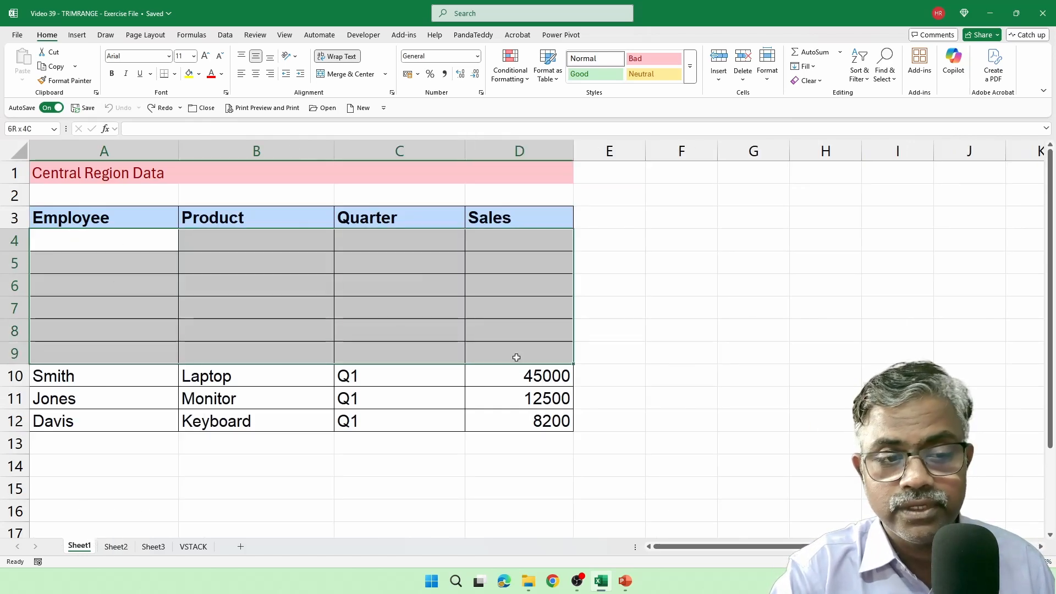
{"action": "left_click", "coordinate": [116, 546]}
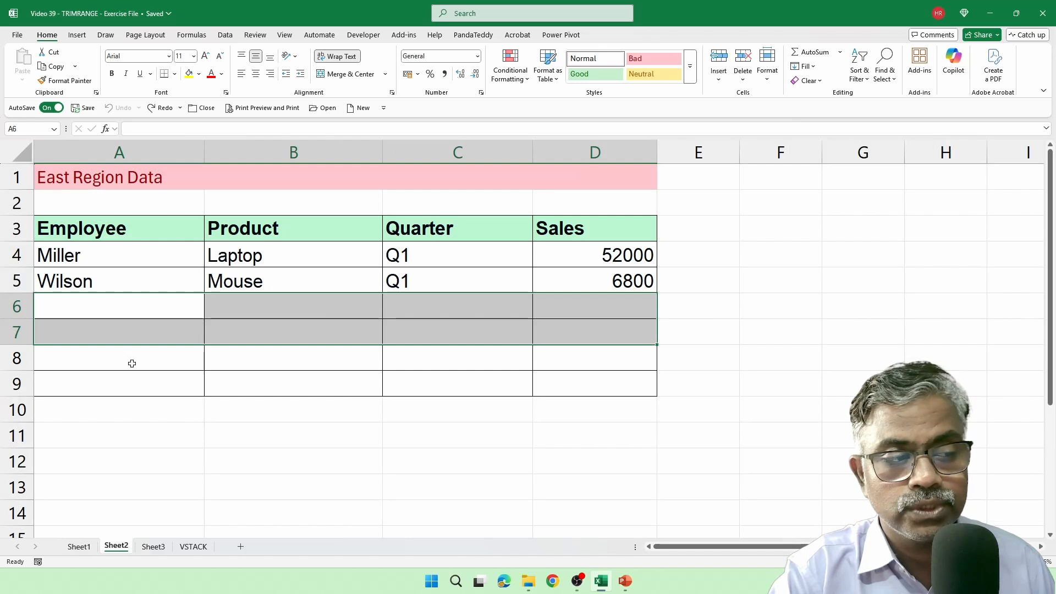
{"action": "left_click_drag", "start_coordinate": [137, 304], "coordinate": [604, 390]}
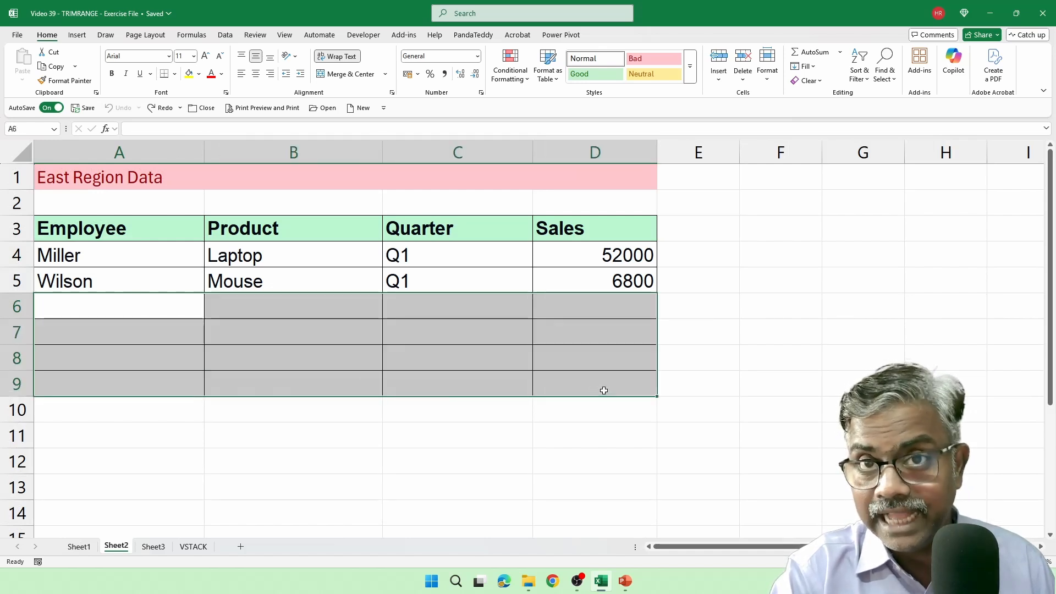
{"action": "left_click", "coordinate": [151, 546]}
{"action": "left_click", "coordinate": [237, 323]}
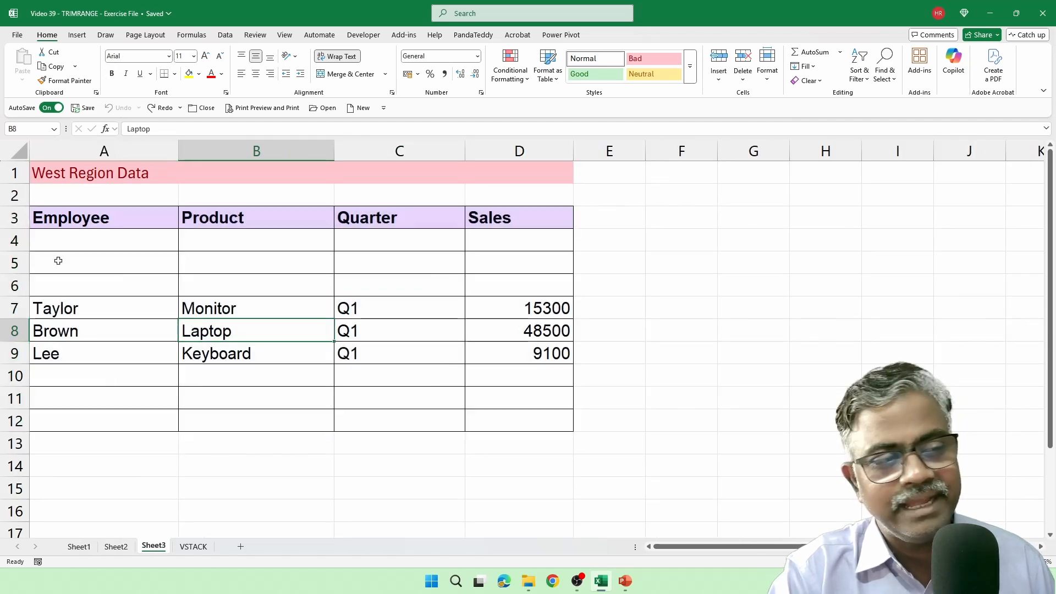
{"action": "left_click_drag", "start_coordinate": [59, 261], "coordinate": [503, 286]}
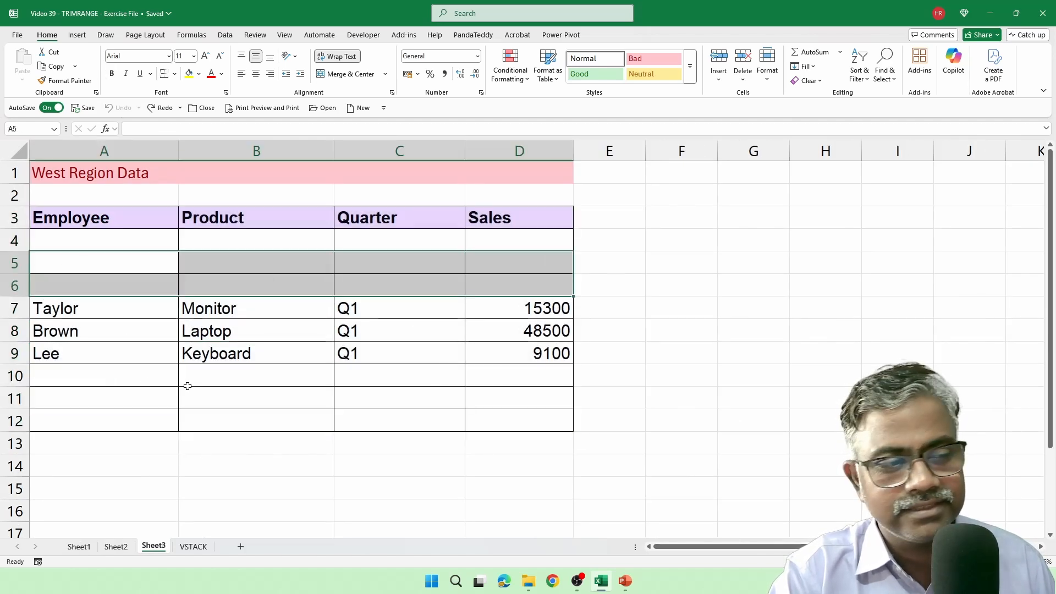
{"action": "left_click_drag", "start_coordinate": [110, 374], "coordinate": [528, 426]}
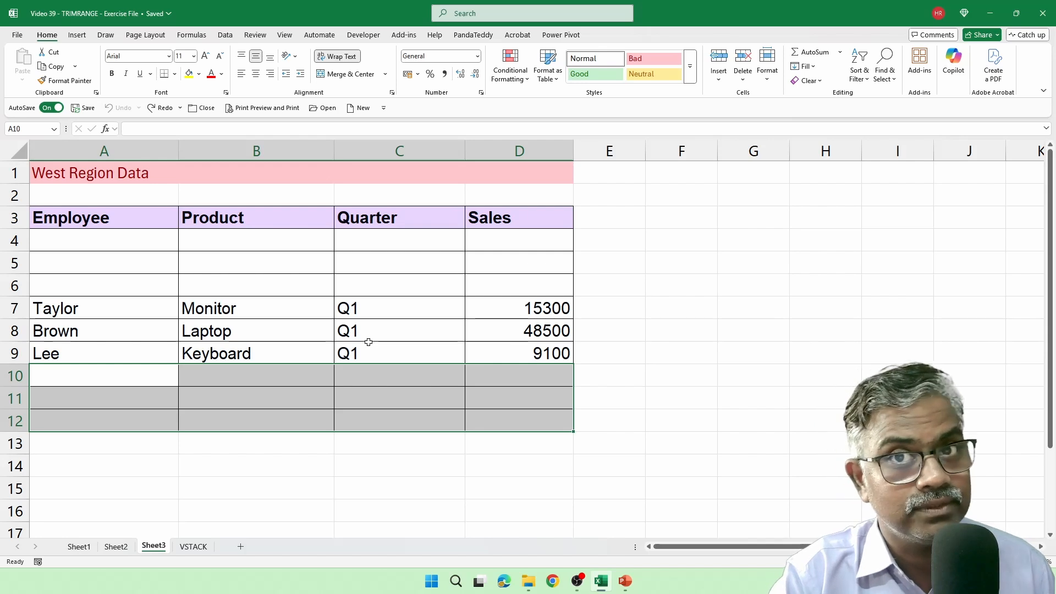
Step: Convert the Central region range A3:D12 on Sheet1 into a table with headers
{"action": "left_click", "coordinate": [80, 550]}
{"action": "left_click_drag", "start_coordinate": [93, 224], "coordinate": [544, 423]}
{"action": "key", "text": "ctrl+t"}
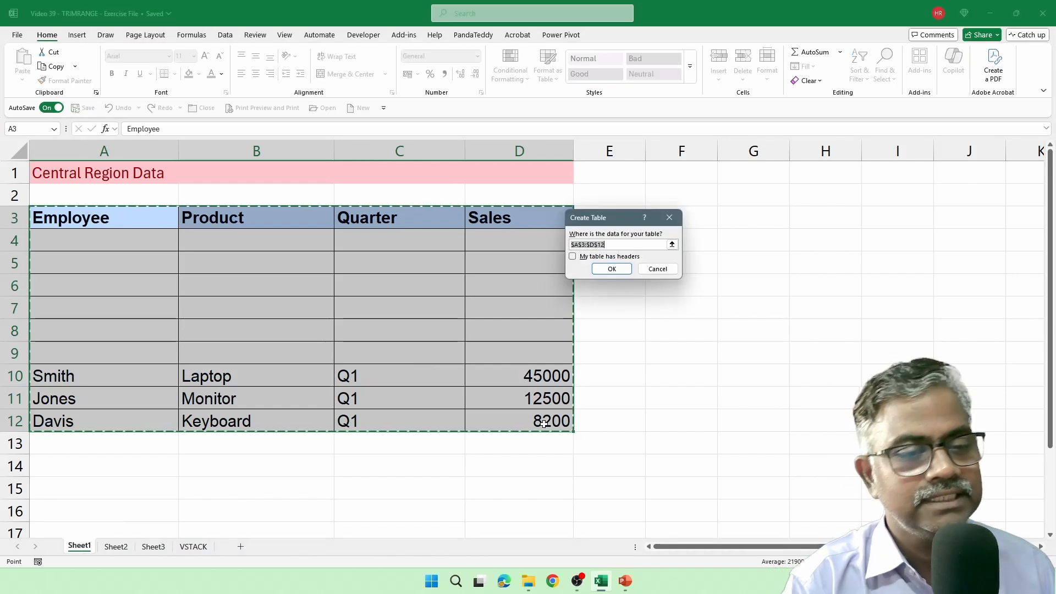
{"action": "left_click", "coordinate": [572, 256]}
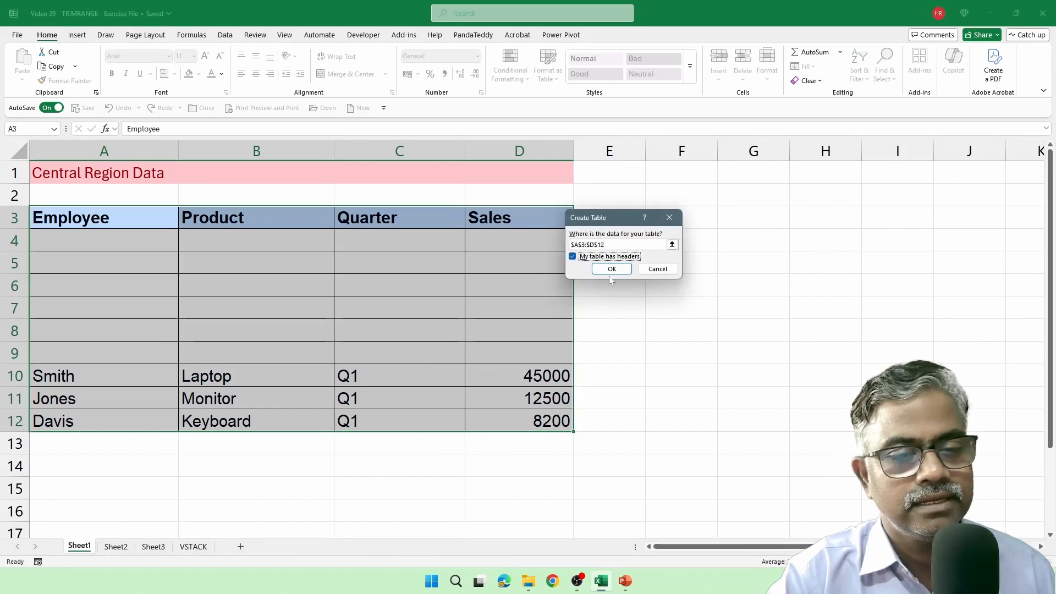
{"action": "left_click", "coordinate": [612, 269]}
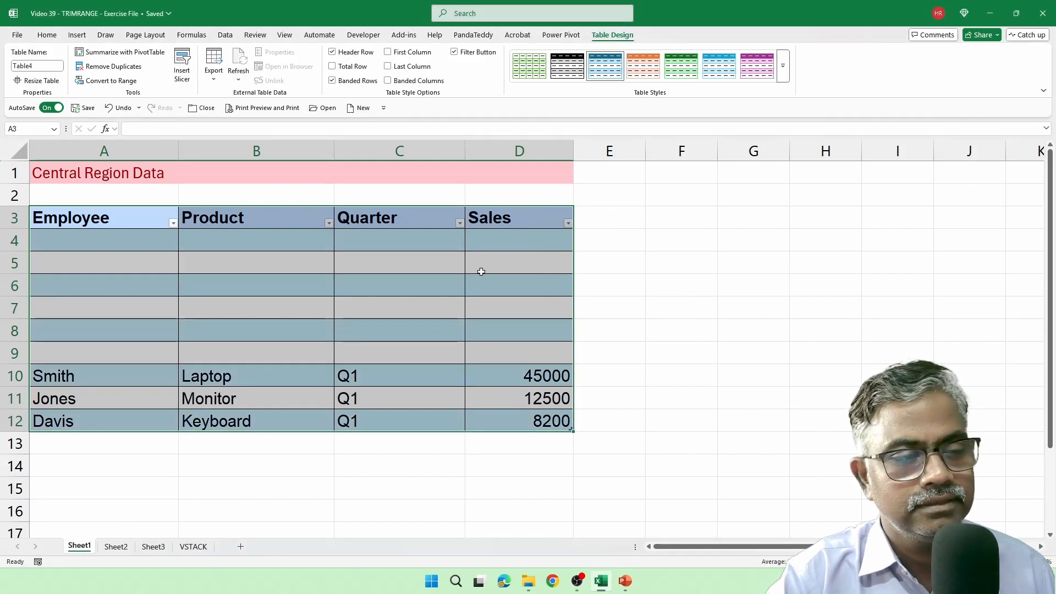
Step: Name the Central region table CENTRAL
{"action": "left_click", "coordinate": [38, 66]}
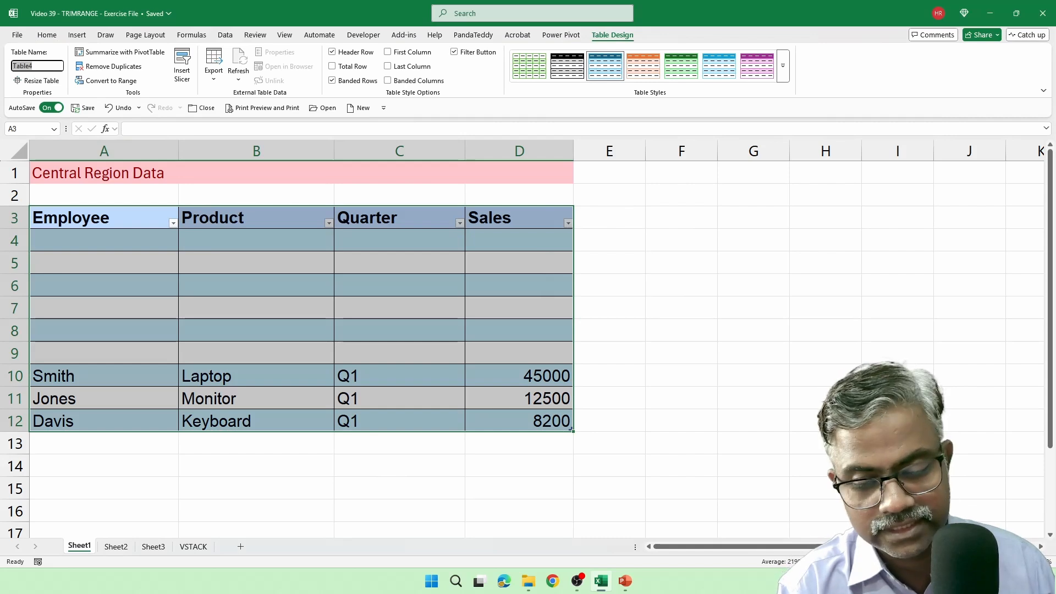
{"action": "type", "text": "cENTRA"}
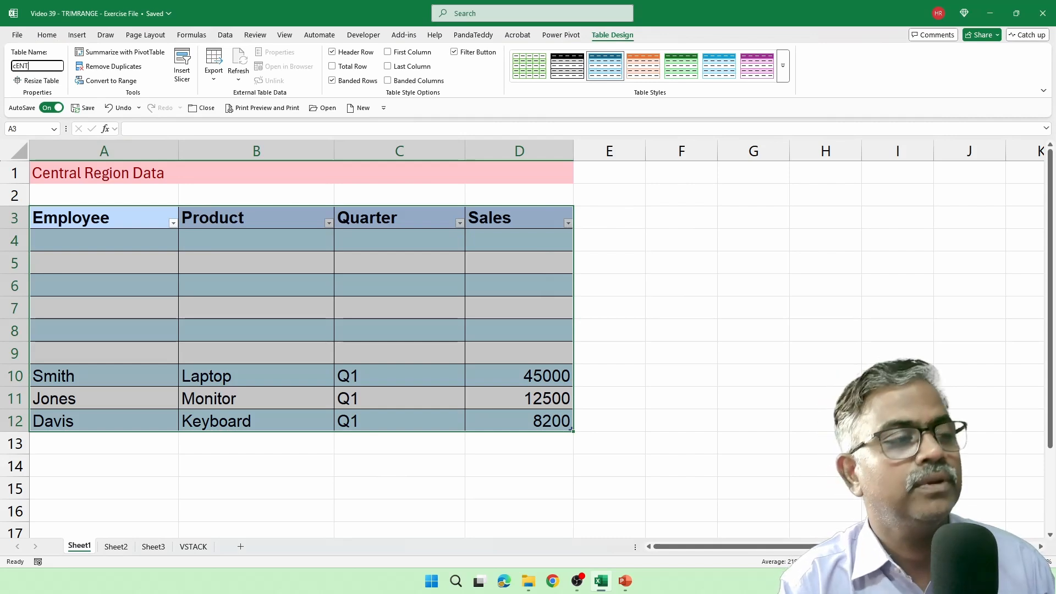
{"action": "key", "text": "BackSpace"}
{"action": "key", "text": "BackSpace"}
{"action": "key", "text": "BackSpace"}
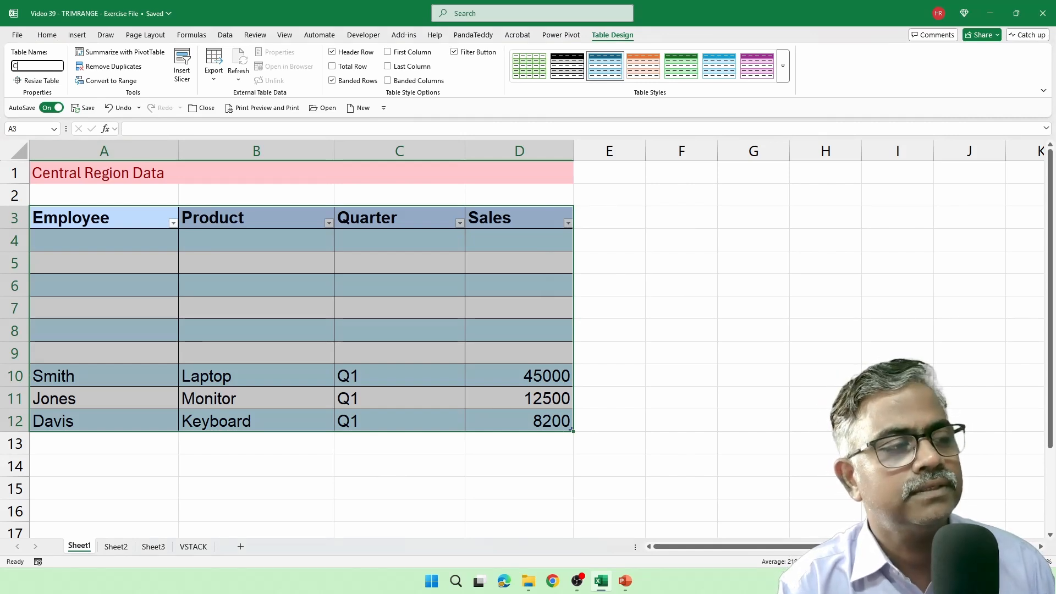
{"action": "type", "text": "ENTRAL"}
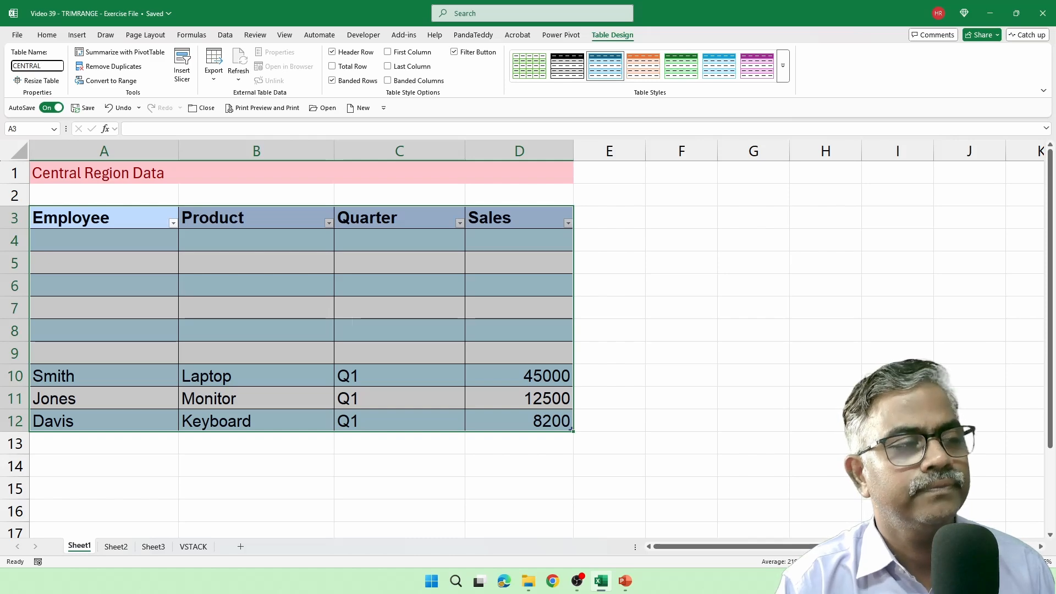
{"action": "key", "text": "Return"}
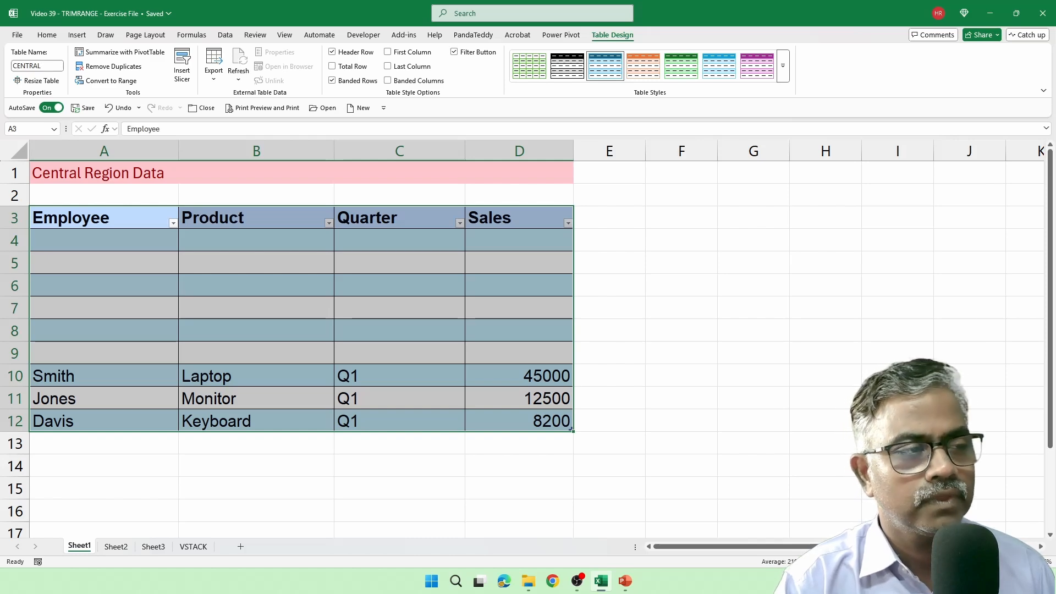
Step: Convert the East region range A3:D9 on Sheet2 into a table with headers and name it EAST
{"action": "left_click", "coordinate": [118, 548]}
{"action": "left_click_drag", "start_coordinate": [113, 231], "coordinate": [585, 380]}
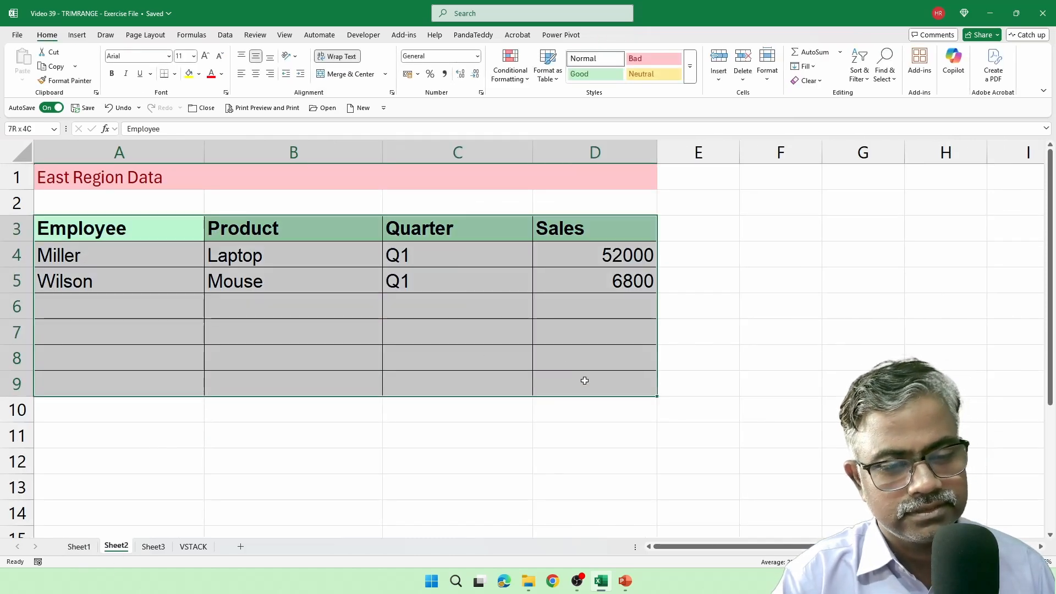
{"action": "key", "text": "ctrl+t"}
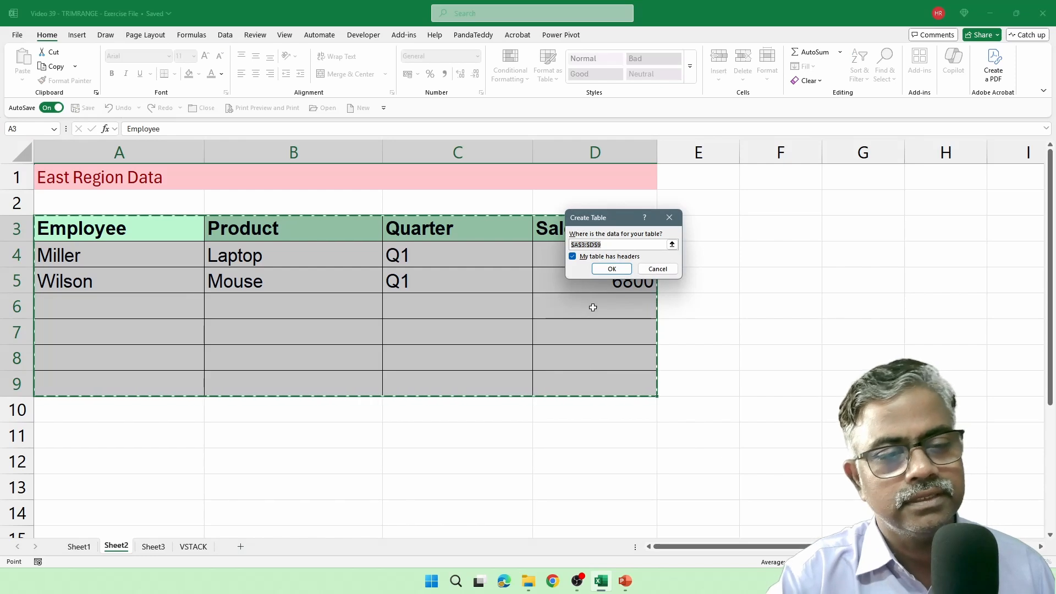
{"action": "left_click", "coordinate": [610, 268]}
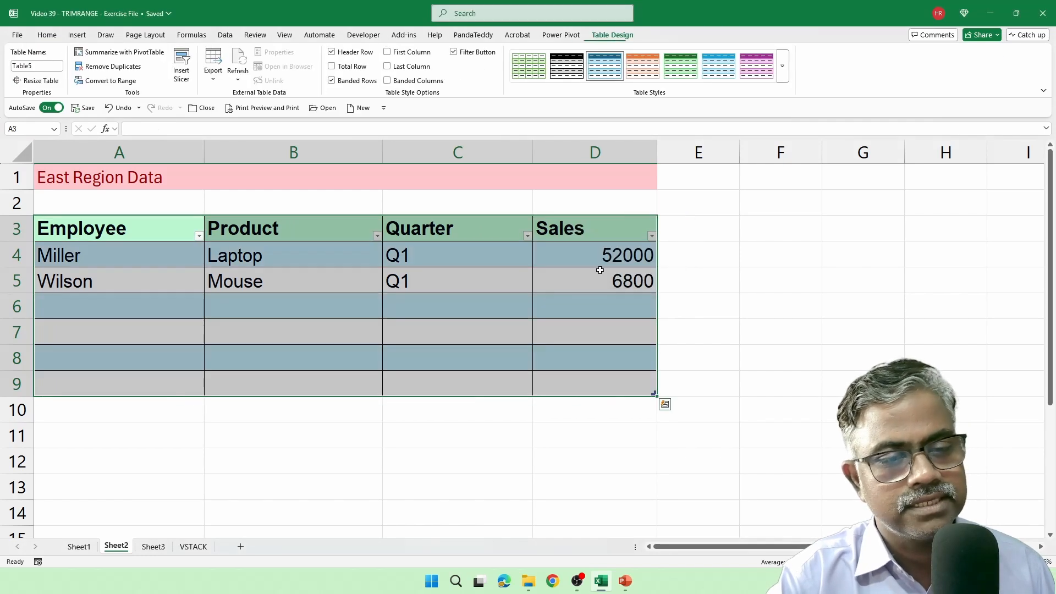
{"action": "left_click", "coordinate": [40, 64]}
{"action": "type", "text": "EAST"}
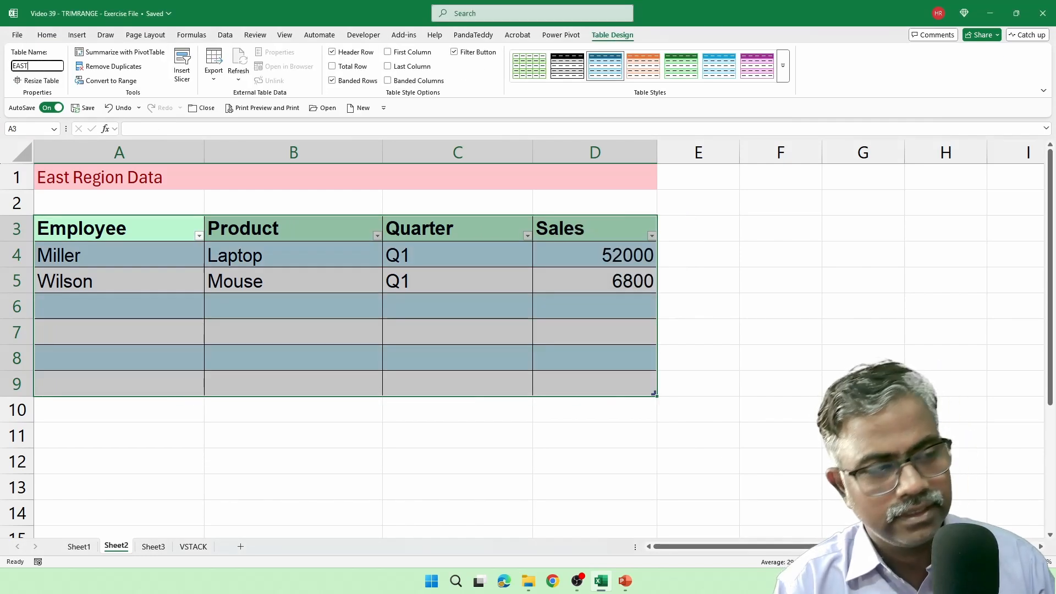
{"action": "key", "text": "Return"}
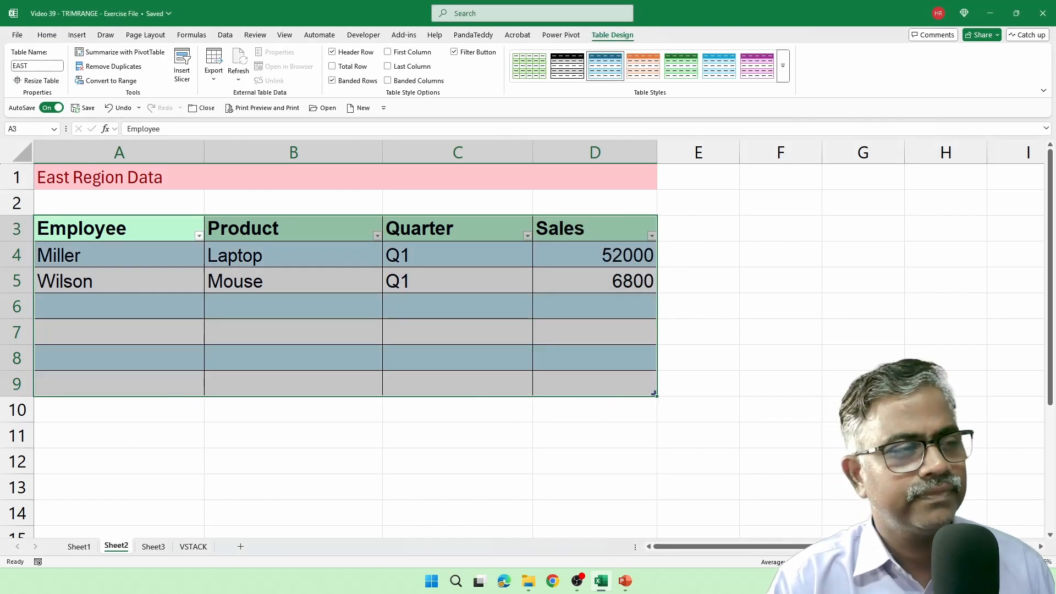
Step: Convert the West region range A3:D12 on Sheet3 into a table with headers and name it WEST
{"action": "left_click", "coordinate": [153, 546]}
{"action": "left_click_drag", "start_coordinate": [110, 215], "coordinate": [499, 422]}
{"action": "key", "text": "ctrl+t"}
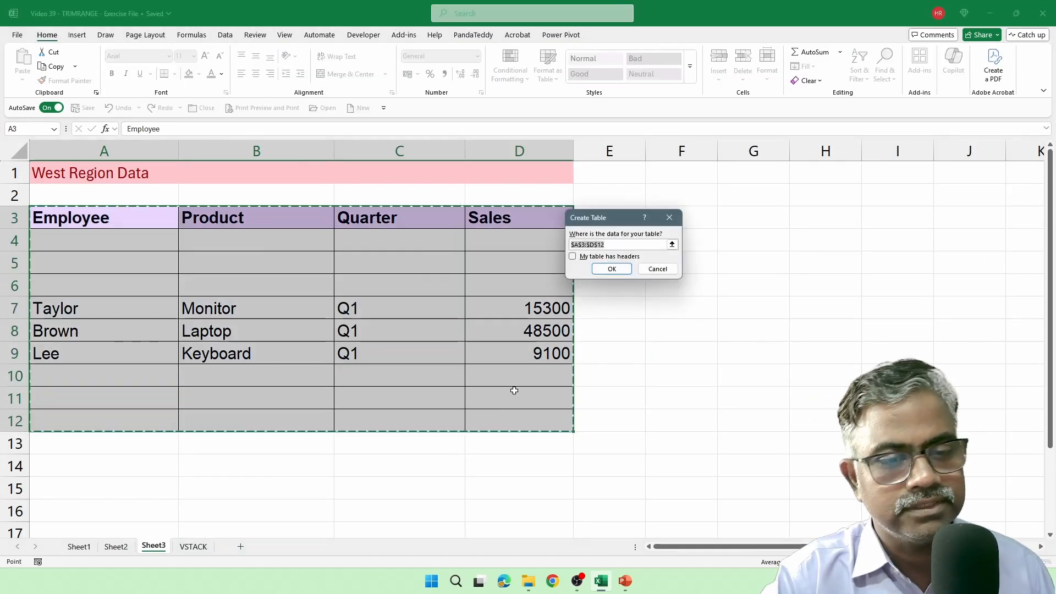
{"action": "left_click", "coordinate": [573, 256]}
{"action": "left_click", "coordinate": [612, 268]}
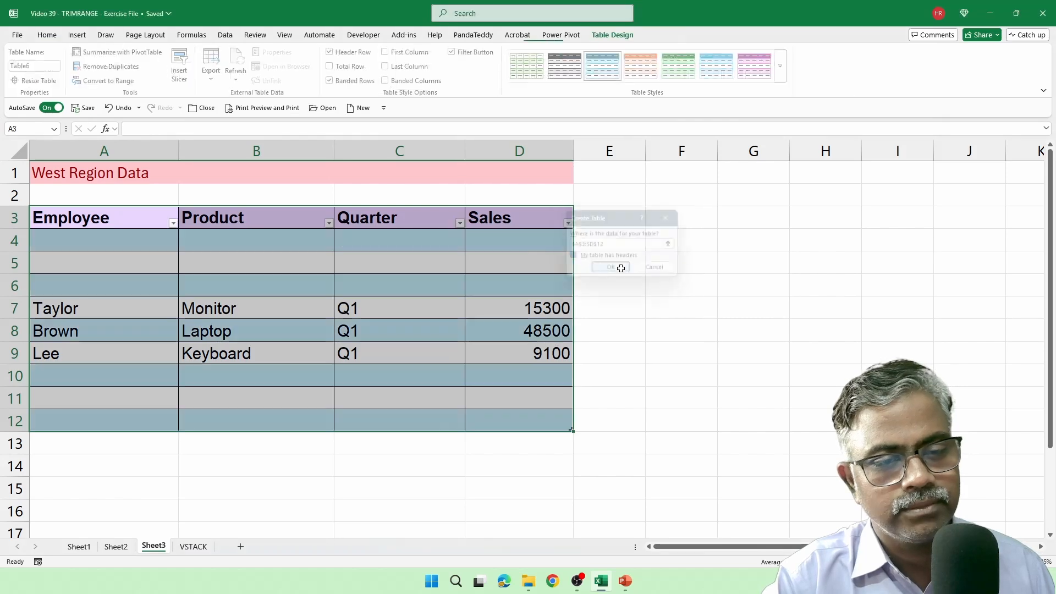
{"action": "left_click", "coordinate": [37, 65]}
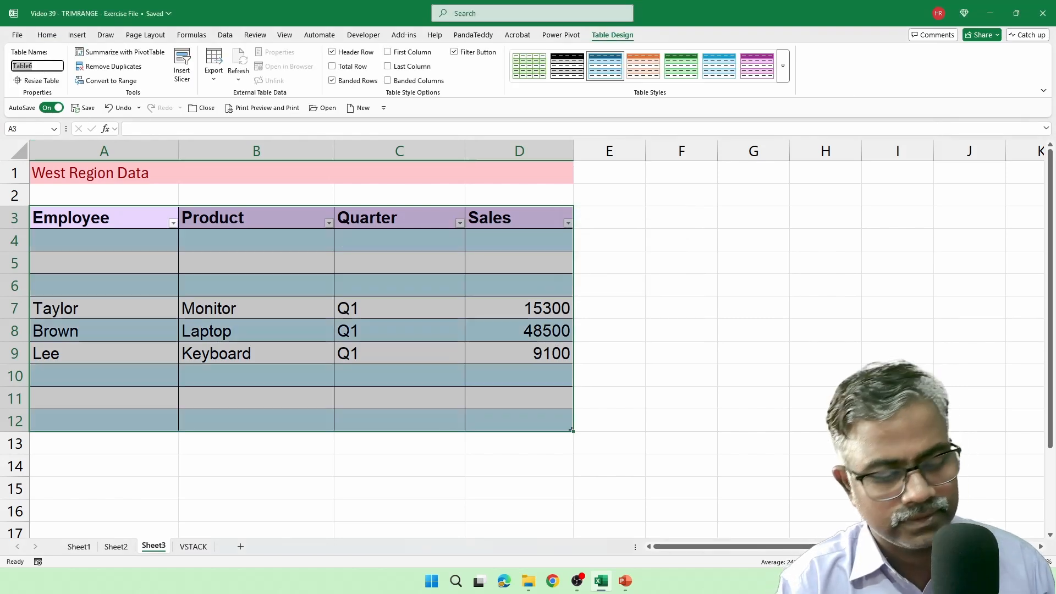
{"action": "type", "text": "WEST"}
{"action": "key", "text": "Return"}
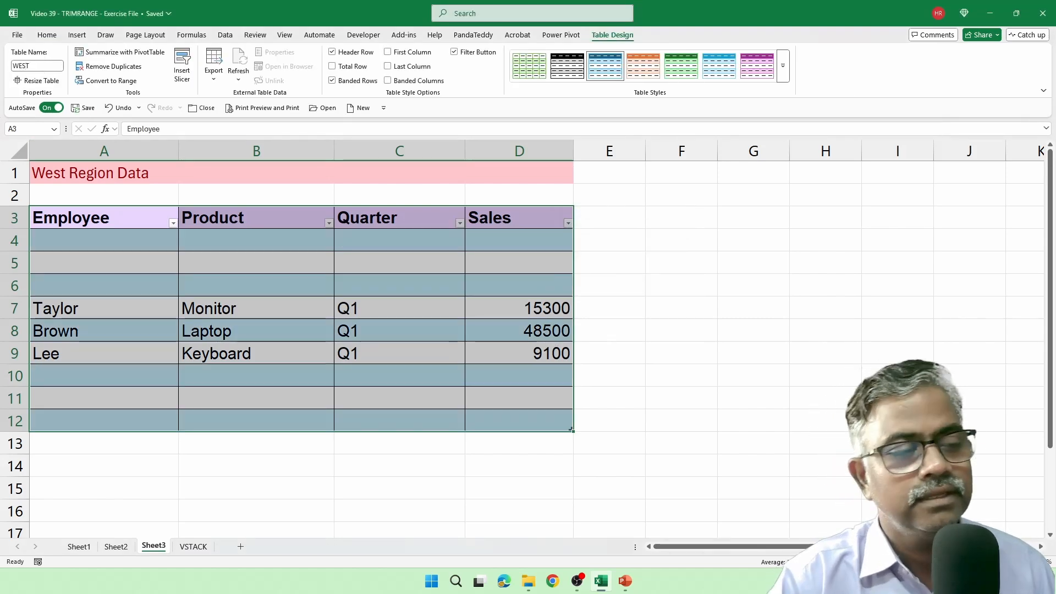
Step: Enter =VSTACK(CENTRAL,EAST,WEST) in cell A4 of the VSTACK sheet and look through the combined rows
{"action": "left_click", "coordinate": [193, 547]}
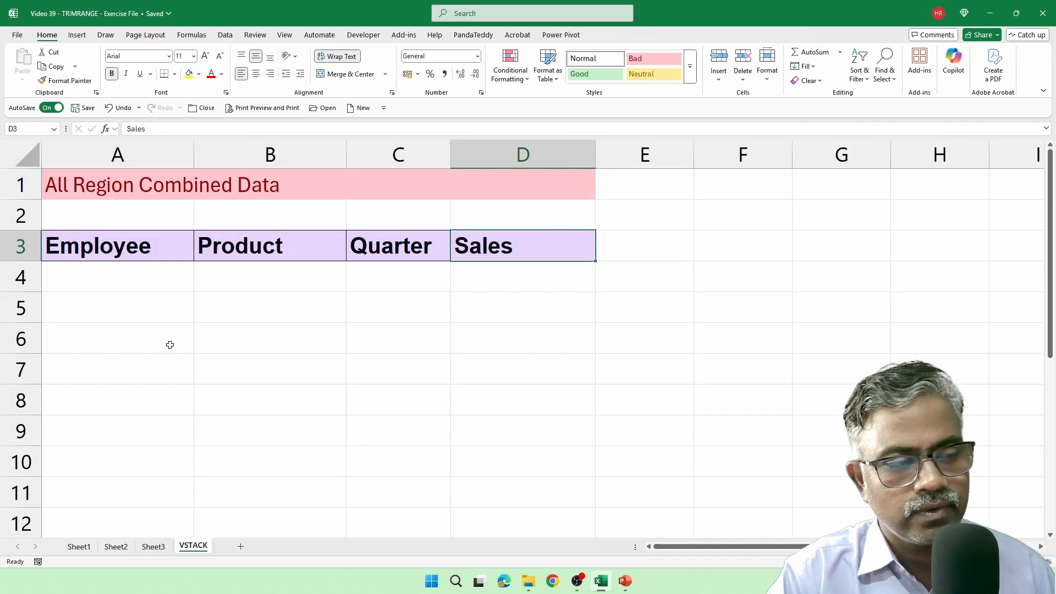
{"action": "left_click", "coordinate": [149, 291]}
{"action": "type", "text": "="}
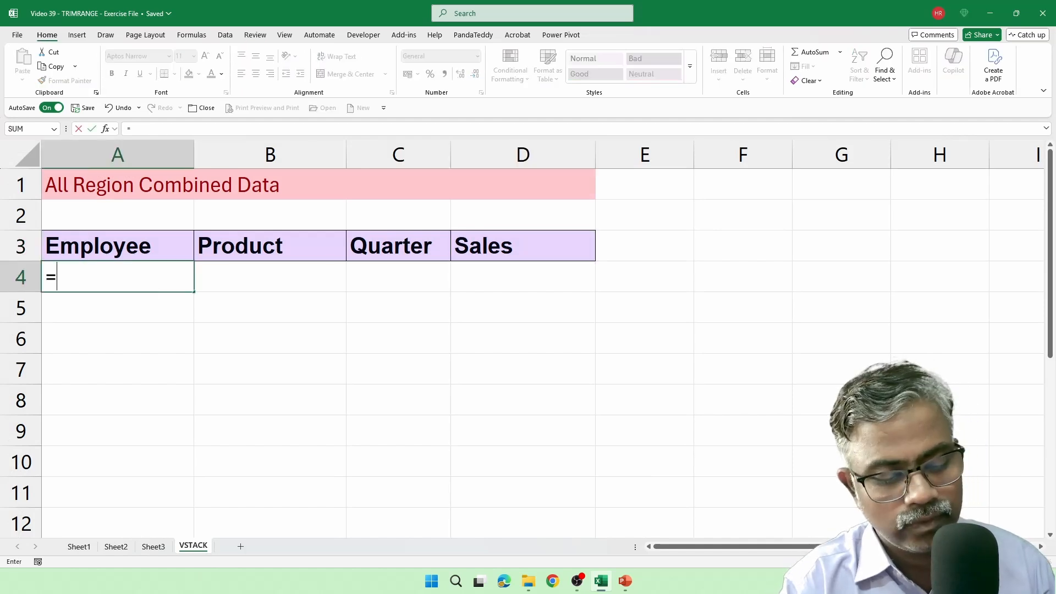
{"action": "type", "text": "VST"}
{"action": "key", "text": "Tab"}
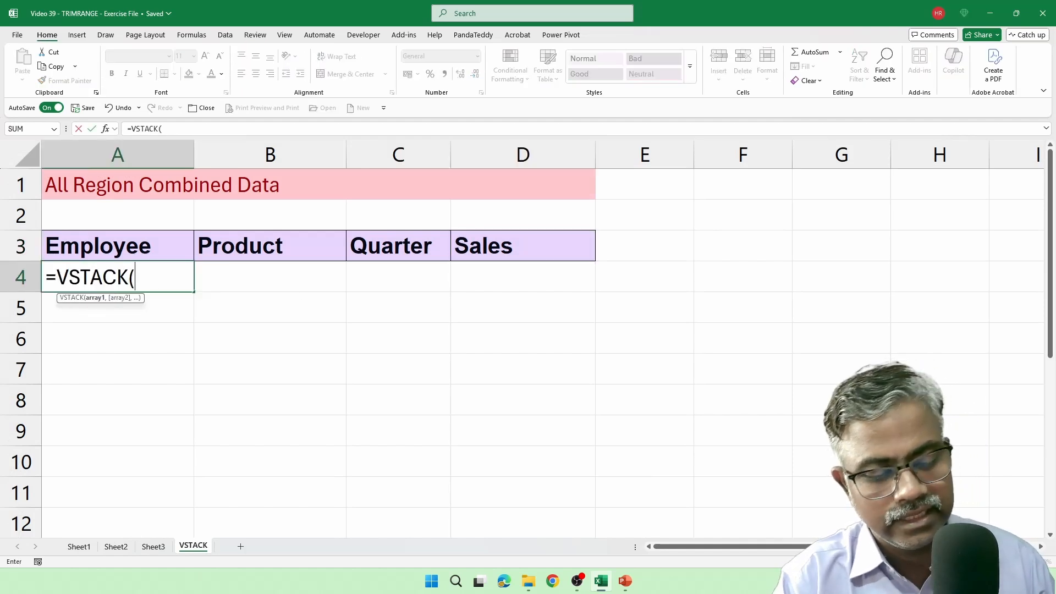
{"action": "type", "text": "CENT"}
{"action": "key", "text": "Tab"}
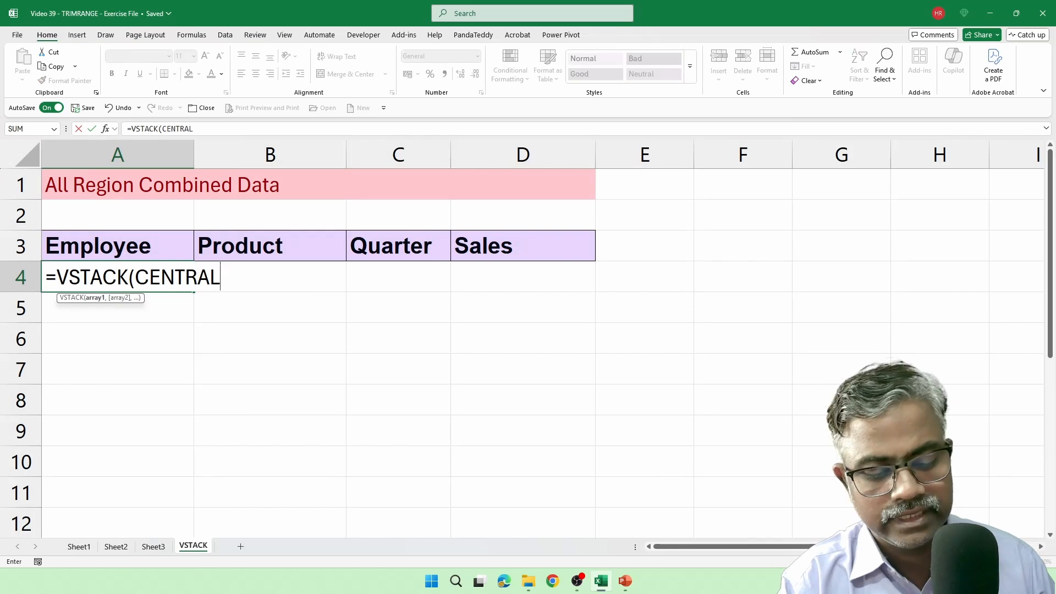
{"action": "type", "text": ",EST"}
{"action": "key", "text": "BackSpace"}
{"action": "key", "text": "BackSpace"}
{"action": "type", "text": "AST,E"}
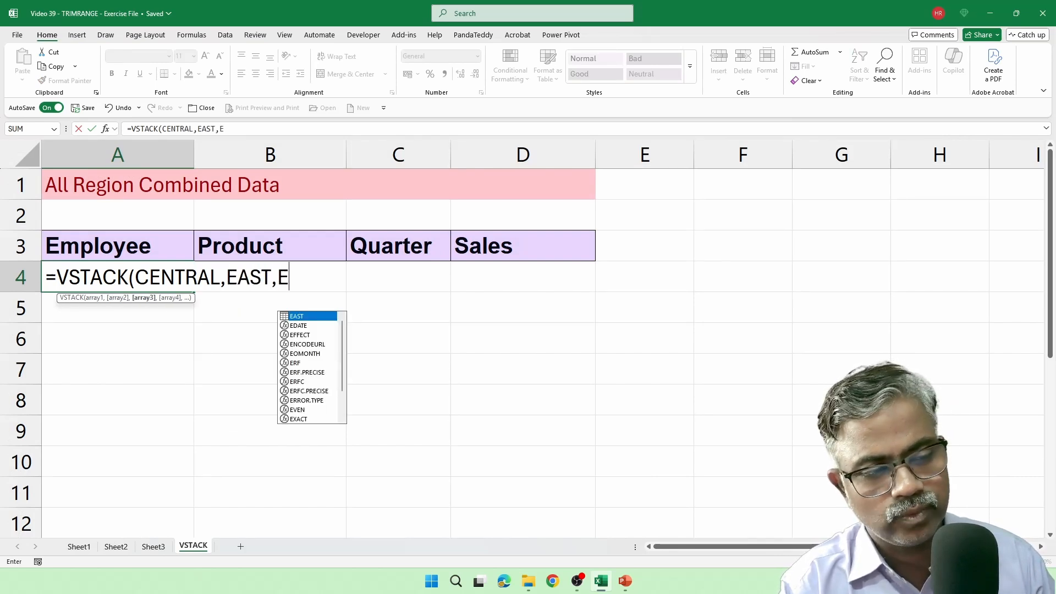
{"action": "key", "text": "BackSpace"}
{"action": "type", "text": "WE"}
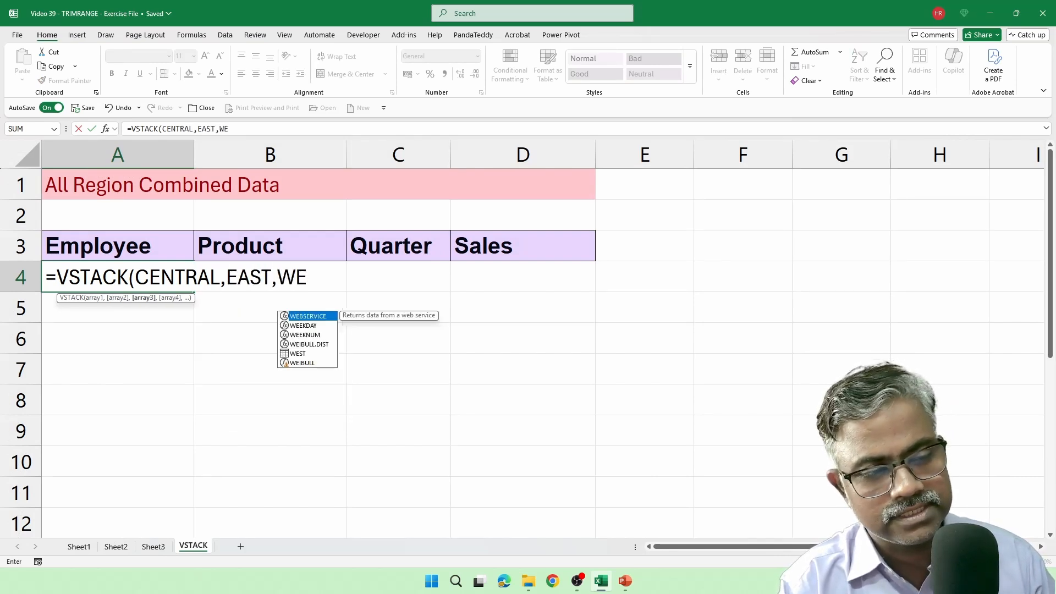
{"action": "type", "text": "ST)"}
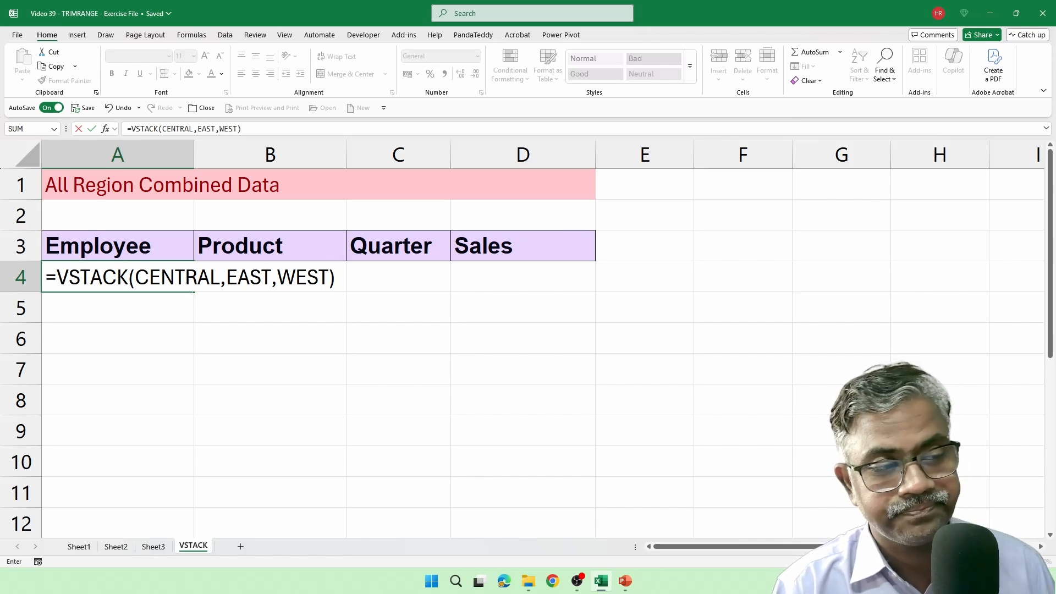
{"action": "key", "text": "Return"}
{"action": "scroll", "coordinate": [857, 502], "scroll_direction": "down", "scroll_amount": 1}
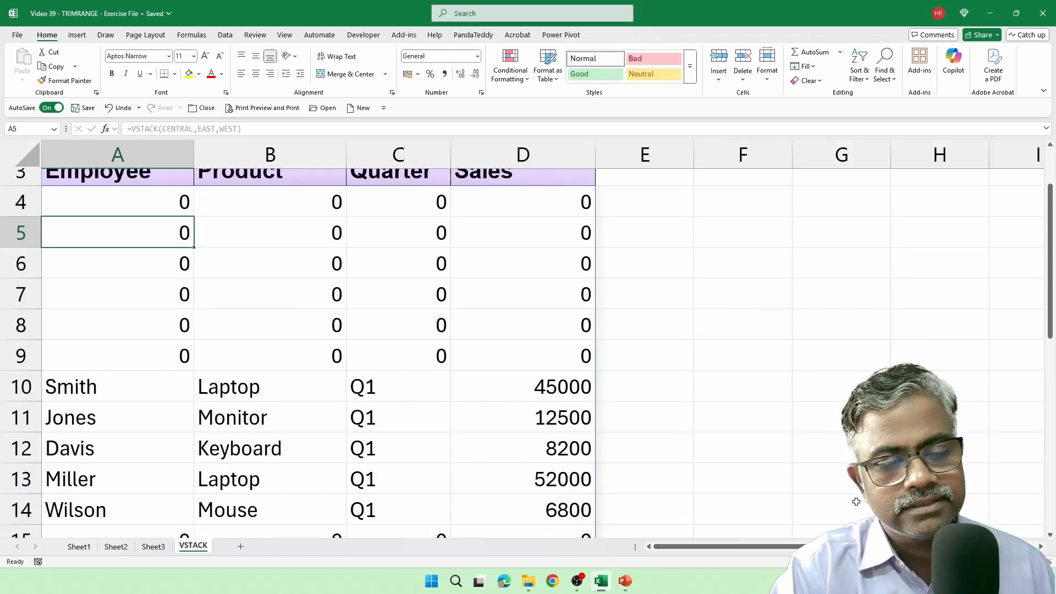
Step: Examine the combined rows on the VSTACK sheet for zero-filled rows coming from blank source rows
{"action": "scroll", "coordinate": [856, 501], "scroll_direction": "down", "scroll_amount": 3}
{"action": "scroll", "coordinate": [298, 334], "scroll_direction": "up", "scroll_amount": 3}
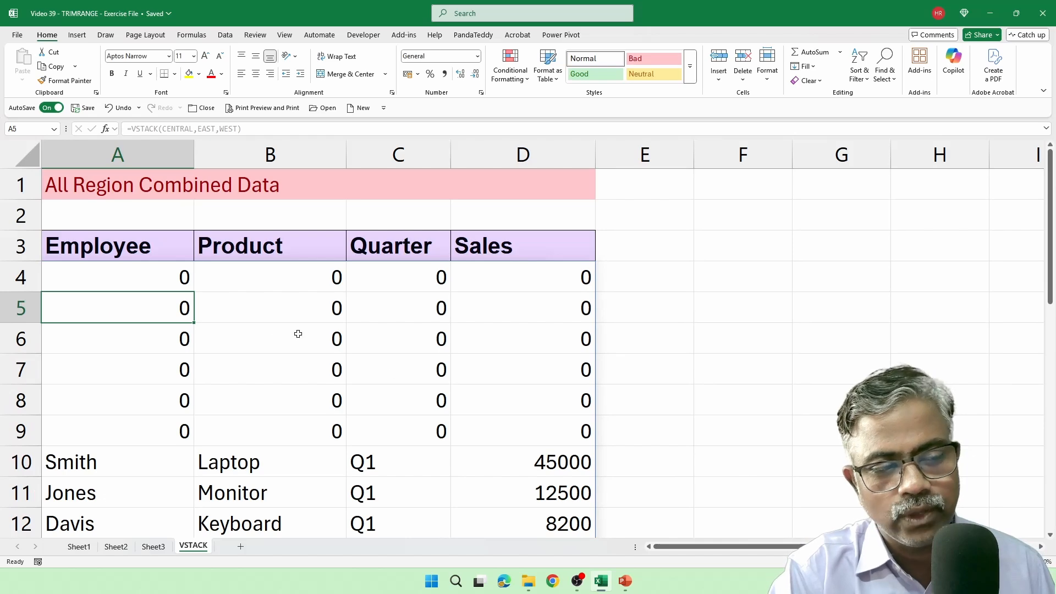
{"action": "left_click_drag", "start_coordinate": [175, 275], "coordinate": [537, 422]}
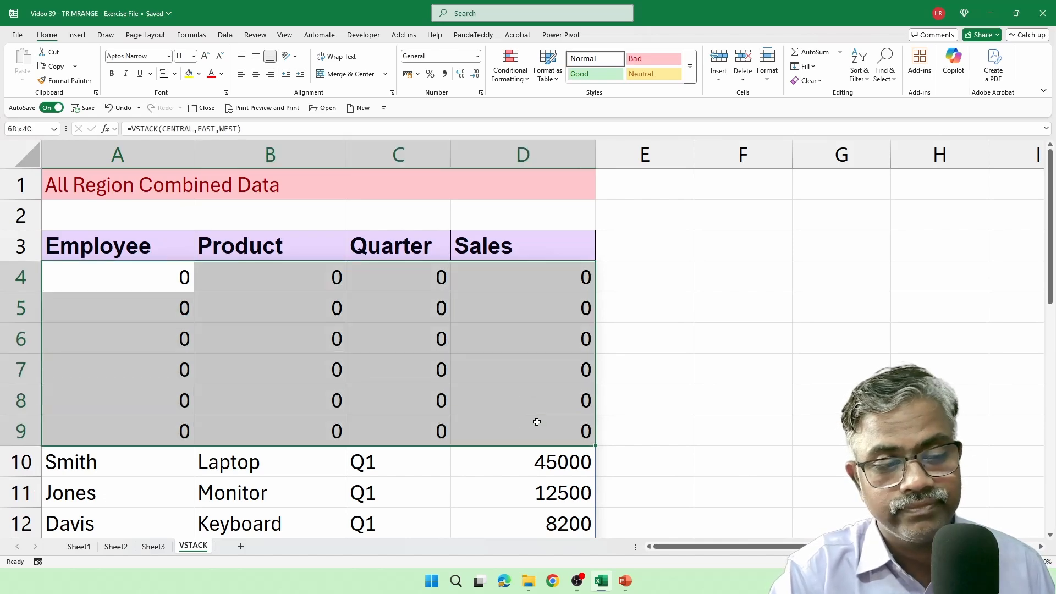
{"action": "scroll", "coordinate": [698, 415], "scroll_direction": "down", "scroll_amount": 3}
{"action": "left_click_drag", "start_coordinate": [198, 346], "coordinate": [638, 496]}
{"action": "scroll", "coordinate": [724, 399], "scroll_direction": "up", "scroll_amount": 2}
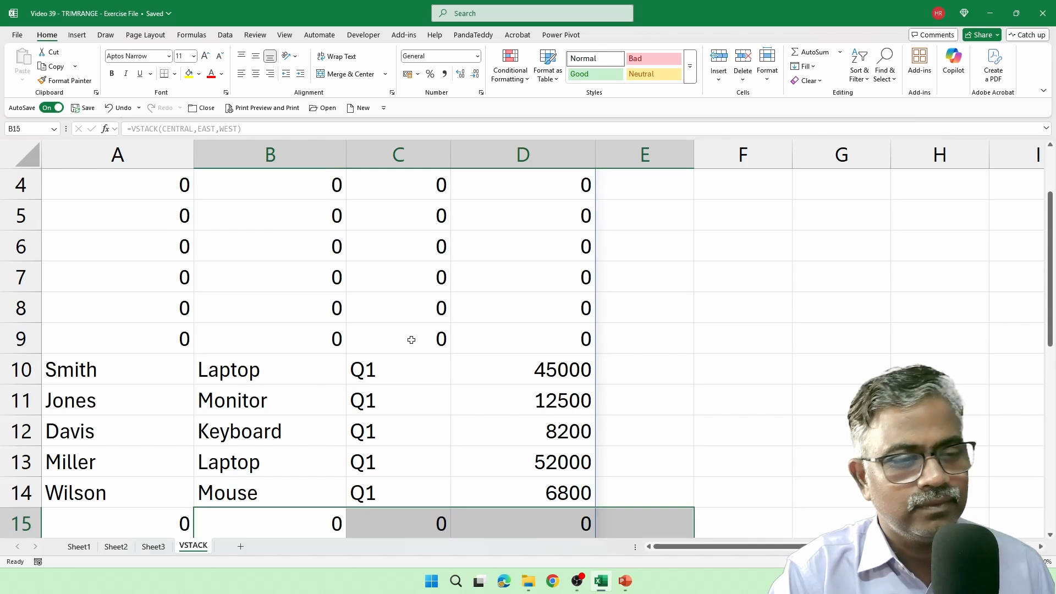
{"action": "scroll", "coordinate": [412, 340], "scroll_direction": "up", "scroll_amount": 1}
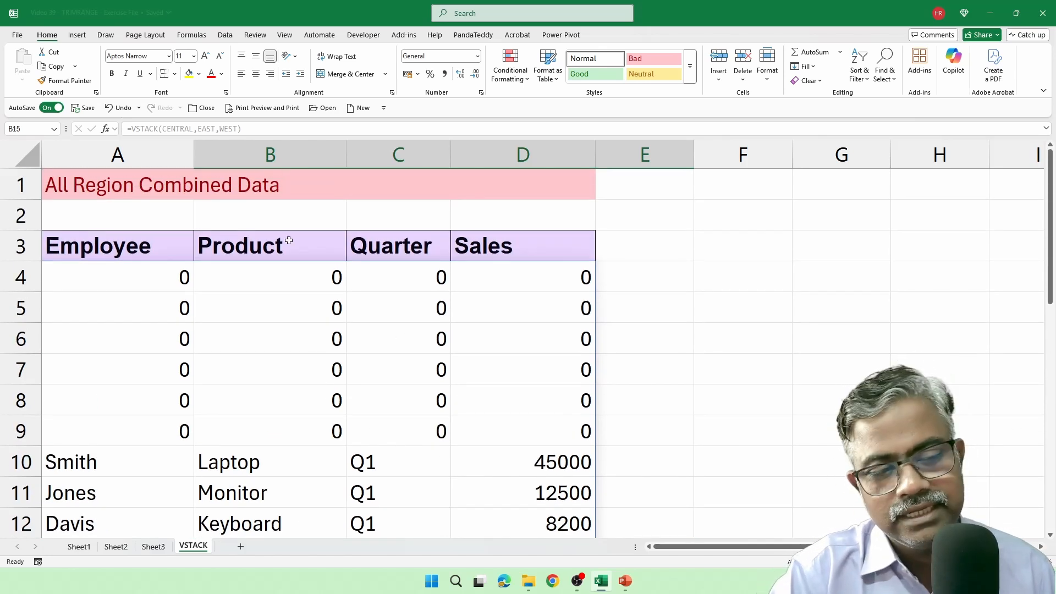
{"action": "left_click_drag", "start_coordinate": [127, 280], "coordinate": [537, 436]}
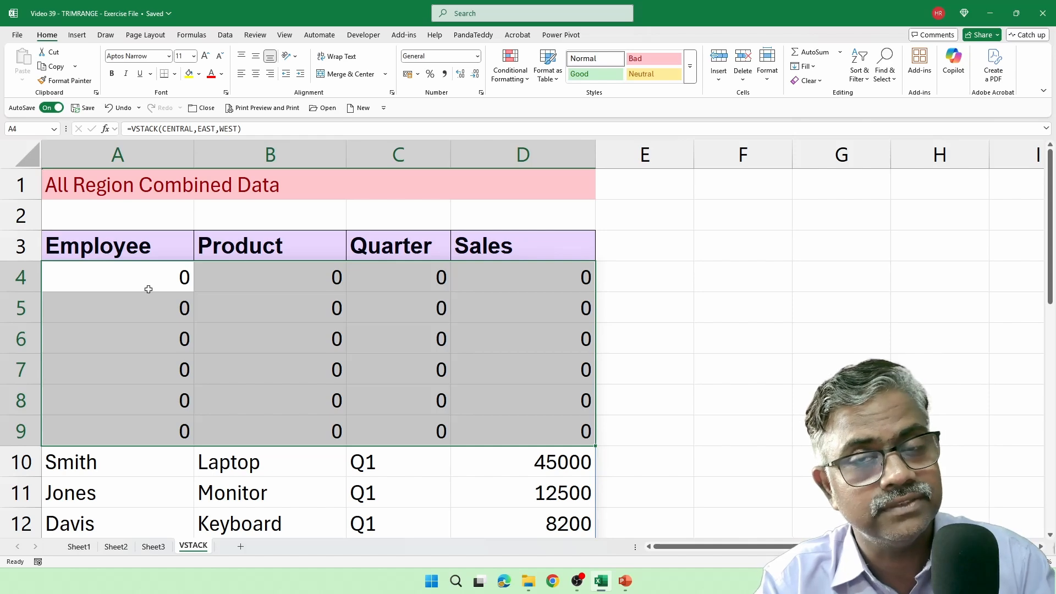
Step: Edit the VSTACK formula in A4 to start with TRIMRANGE around CENTRAL, removing the plain EAST and WEST arguments
{"action": "double_click", "coordinate": [117, 278]}
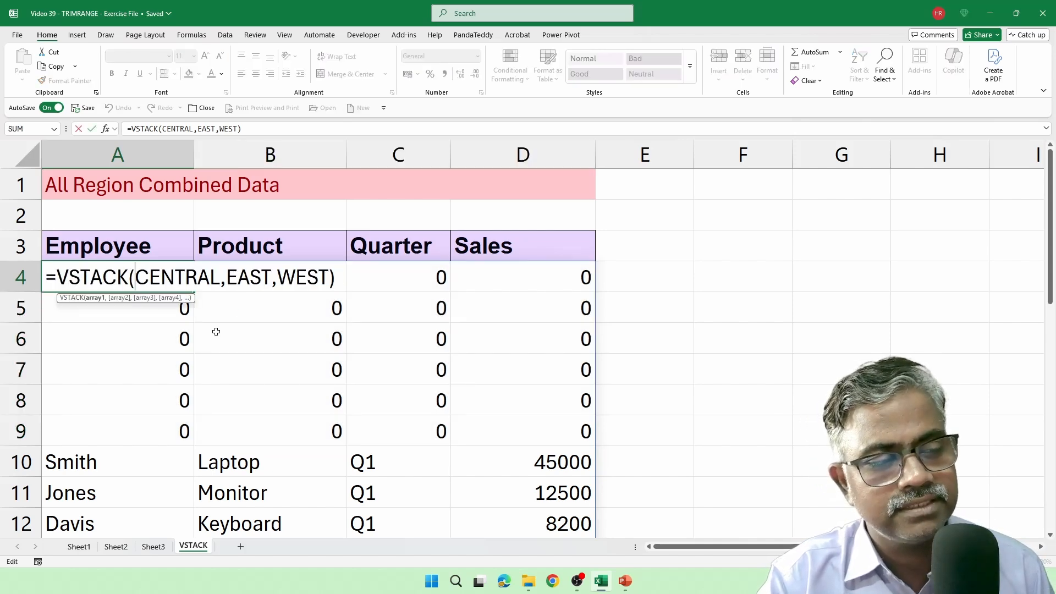
{"action": "type", "text": "TR"}
{"action": "type", "text": "IM"}
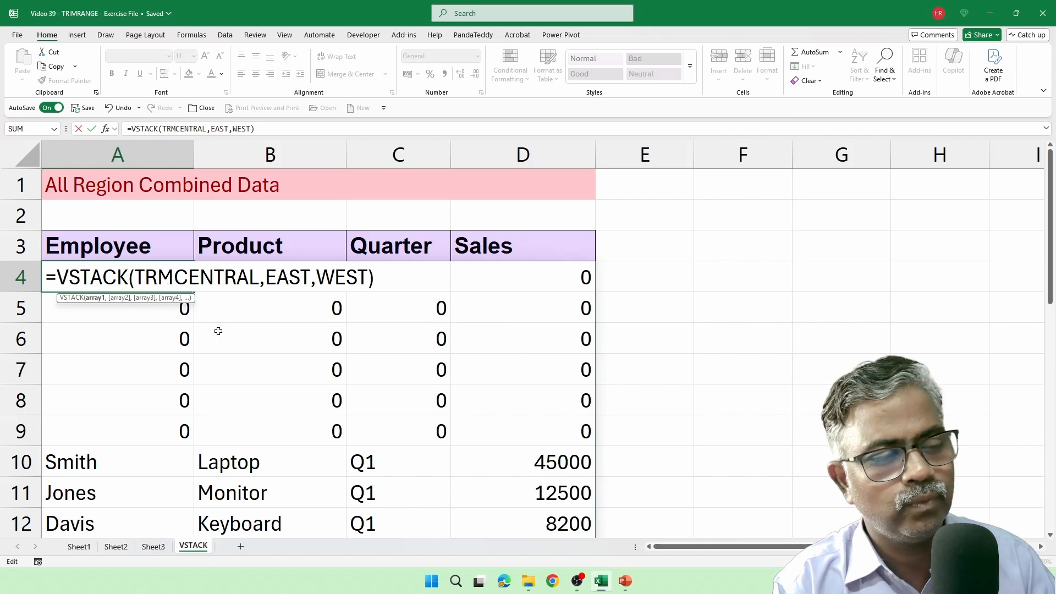
{"action": "key", "text": "Down"}
{"action": "key", "text": "Down"}
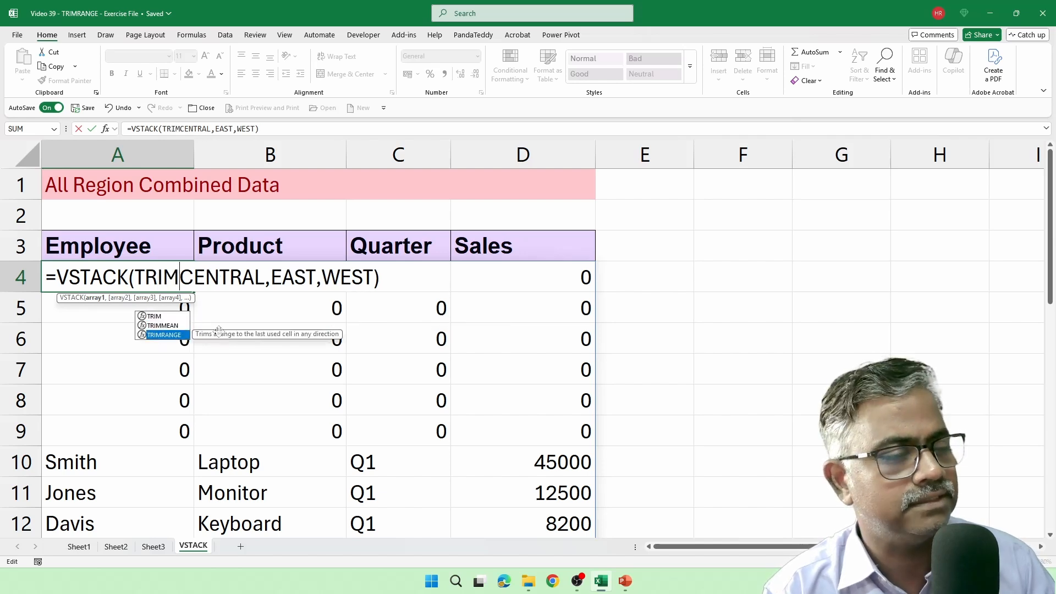
{"action": "key", "text": "Tab"}
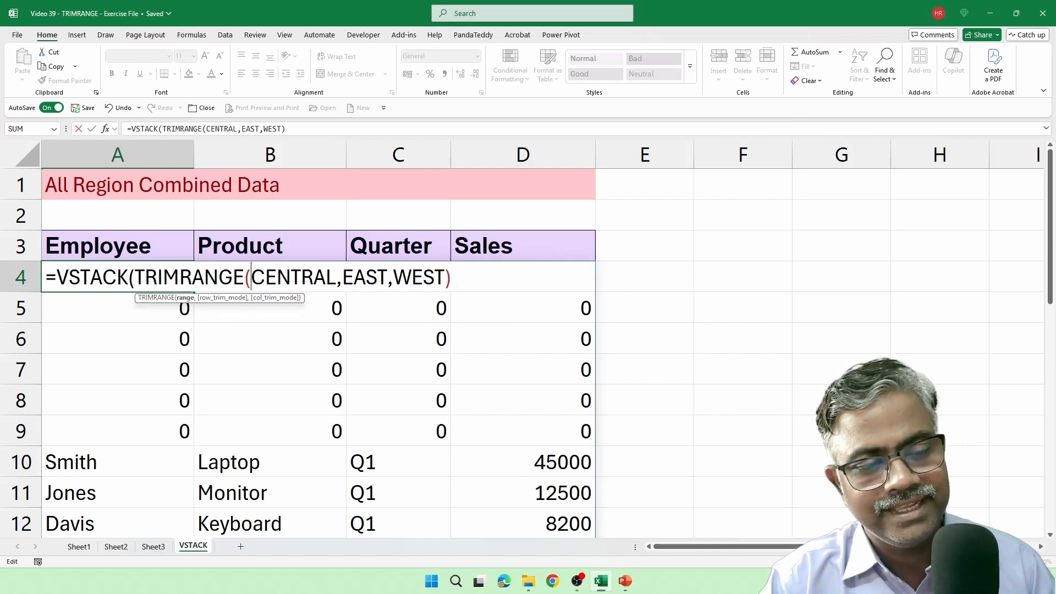
{"action": "left_click", "coordinate": [336, 278]}
{"action": "left_click_drag", "start_coordinate": [341, 277], "coordinate": [452, 277]}
{"action": "key", "text": "Delete"}
{"action": "key", "text": "BackSpace"}
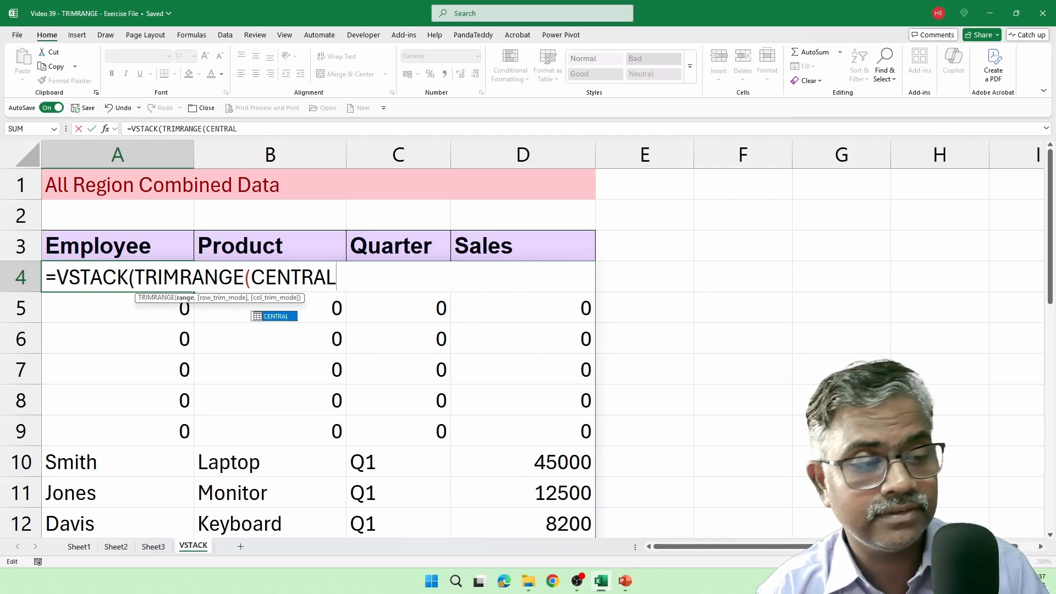
Step: Set the row trim mode for CENTRAL to 3 (Both) and close its TRIMRANGE function
{"action": "type", "text": ","}
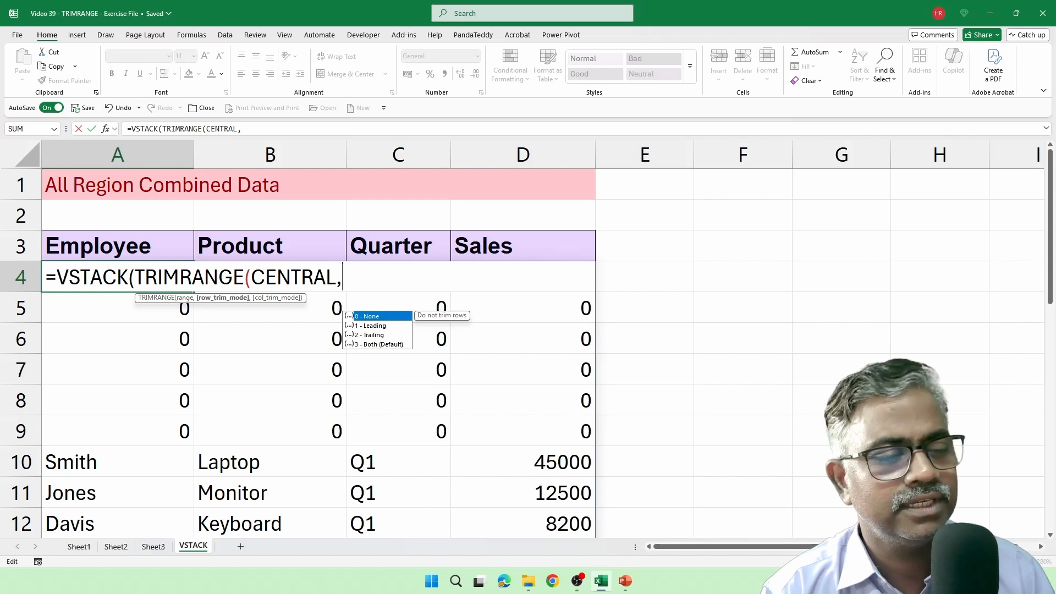
{"action": "key", "text": "Down"}
{"action": "key", "text": "Down"}
{"action": "key", "text": "Down"}
{"action": "key", "text": "Tab"}
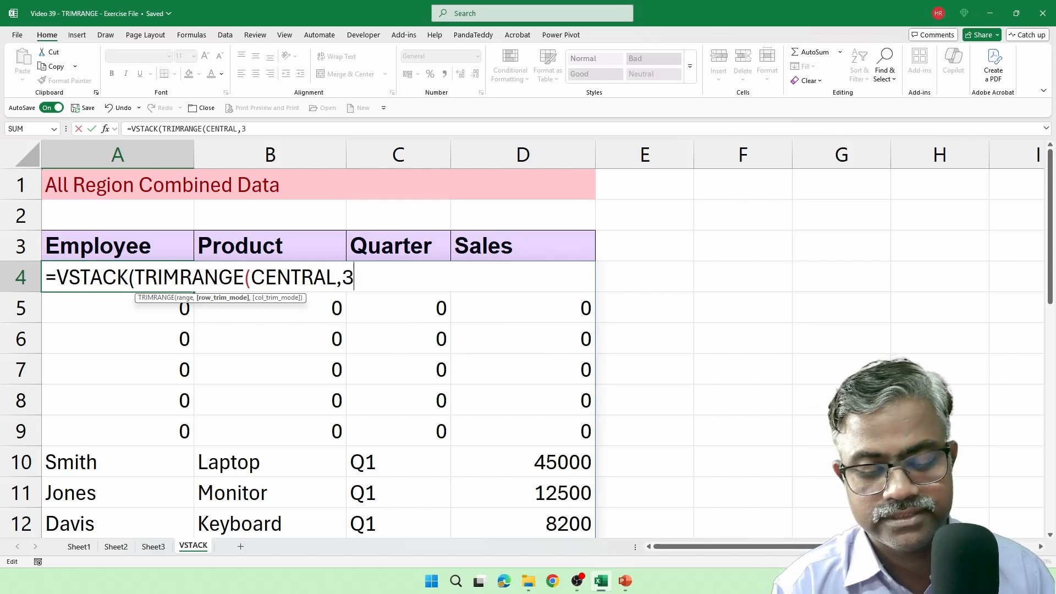
{"action": "type", "text": ")"}
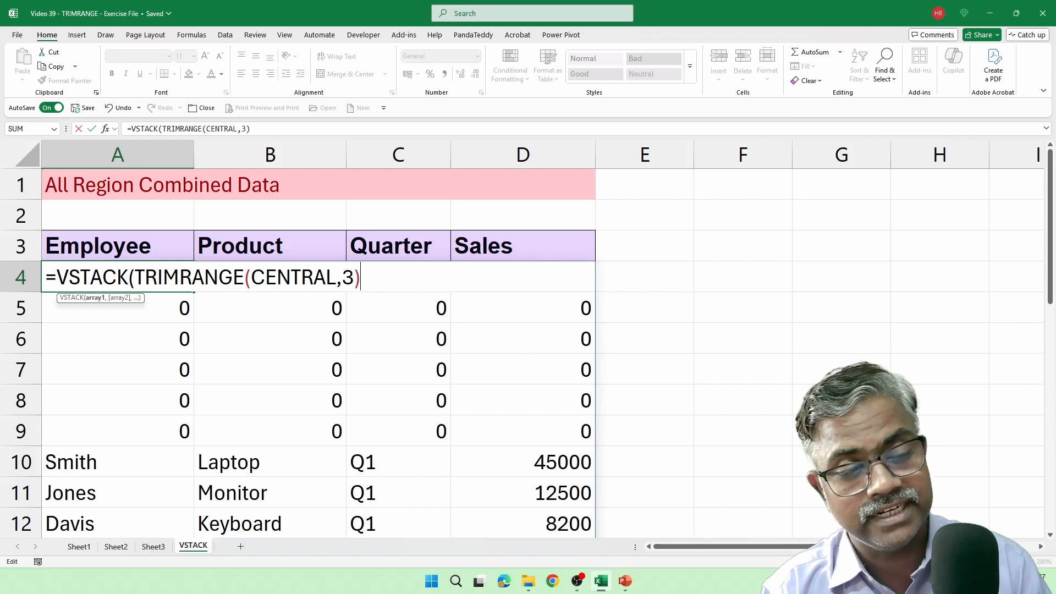
{"action": "type", "text": ",TRIM"}
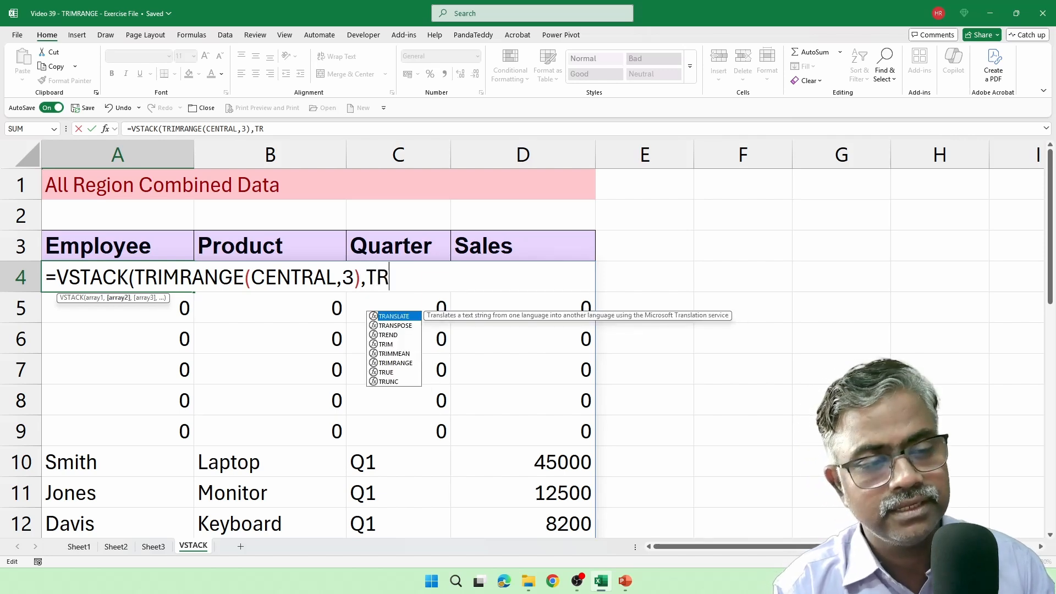
Step: Add TRIMRANGE(EAST,3) as the second argument of the VSTACK formula
{"action": "key", "text": "Down"}
{"action": "key", "text": "Down"}
{"action": "key", "text": "Tab"}
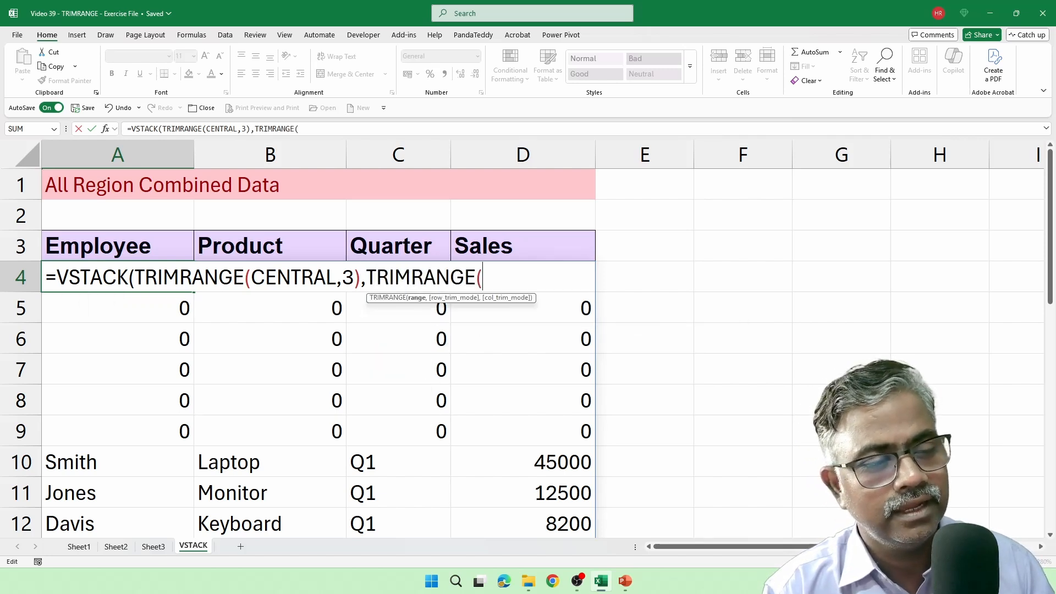
{"action": "type", "text": "EAST,"}
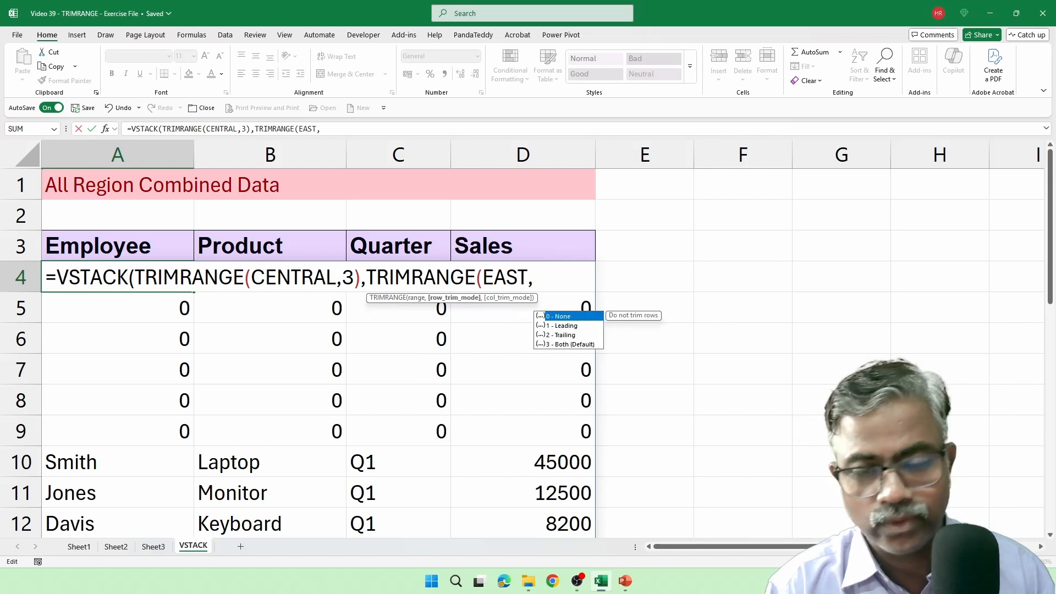
{"action": "type", "text": "3"}
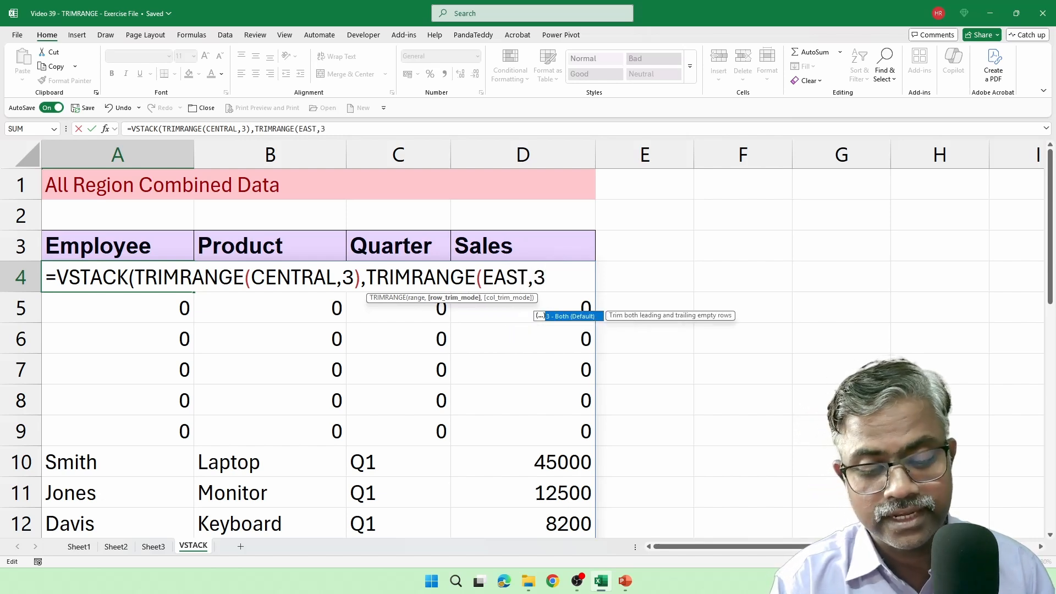
{"action": "type", "text": "),T"}
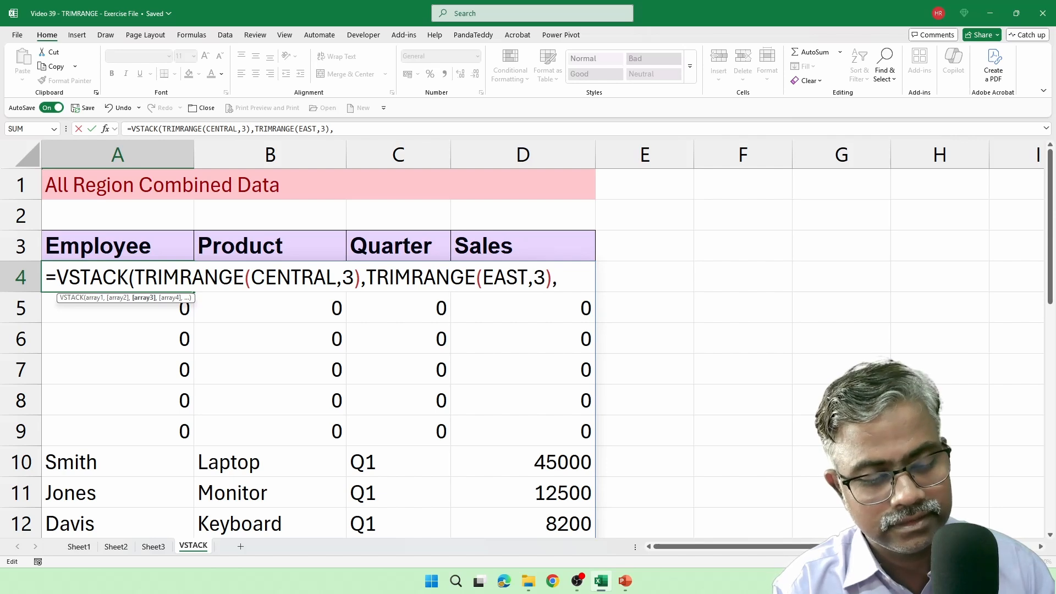
{"action": "type", "text": "R"}
Step: Add a third TRIMRANGE function to the VSTACK formula and begin its range argument with WE
{"action": "key", "text": "BackSpace"}
{"action": "type", "text": "TR"}
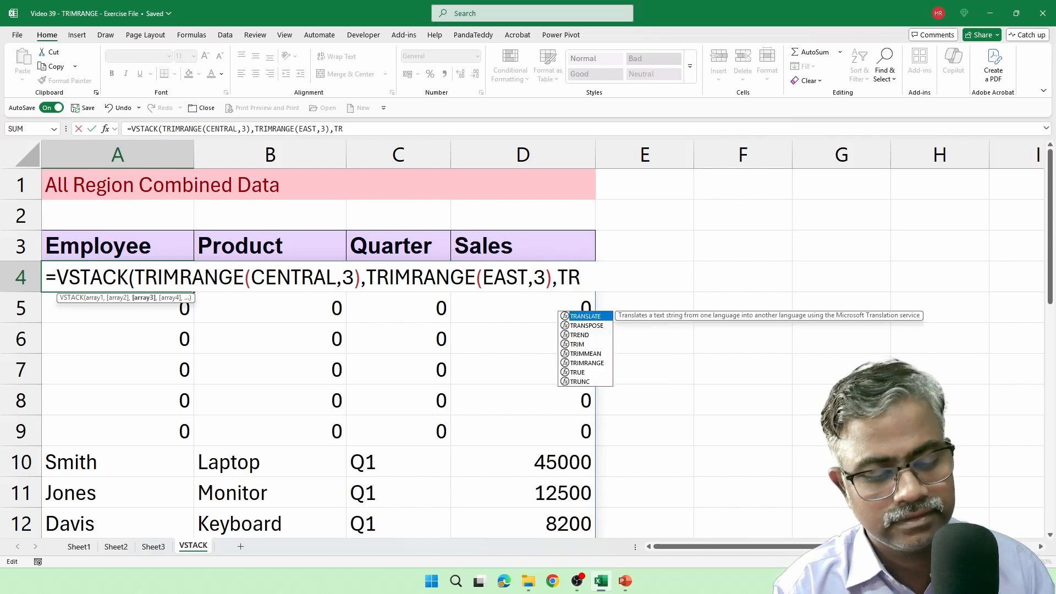
{"action": "type", "text": "IM"}
{"action": "key", "text": "Down"}
{"action": "key", "text": "Down"}
{"action": "key", "text": "Tab"}
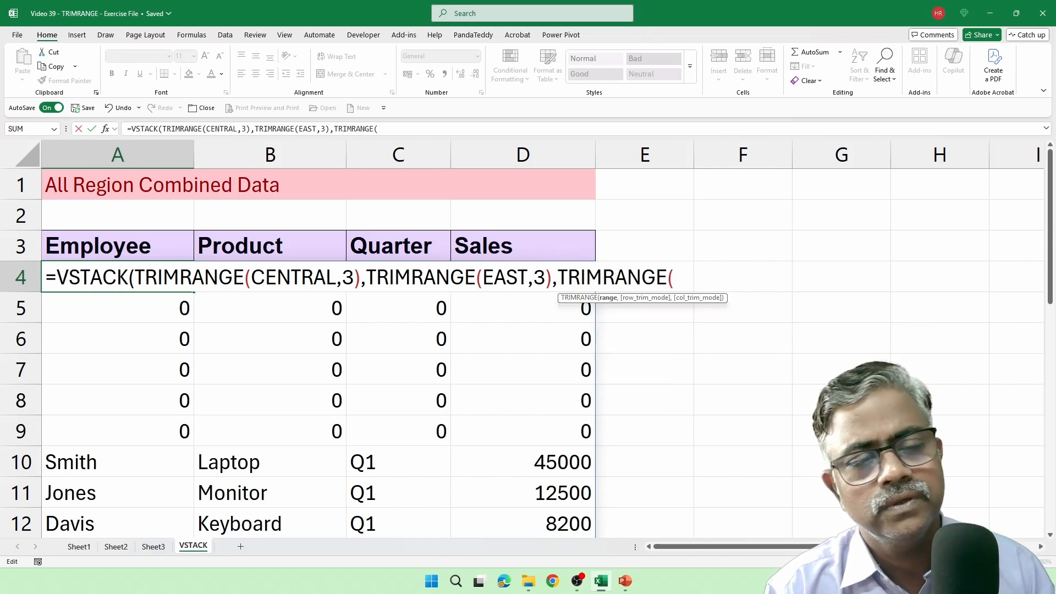
{"action": "type", "text": "WE"}
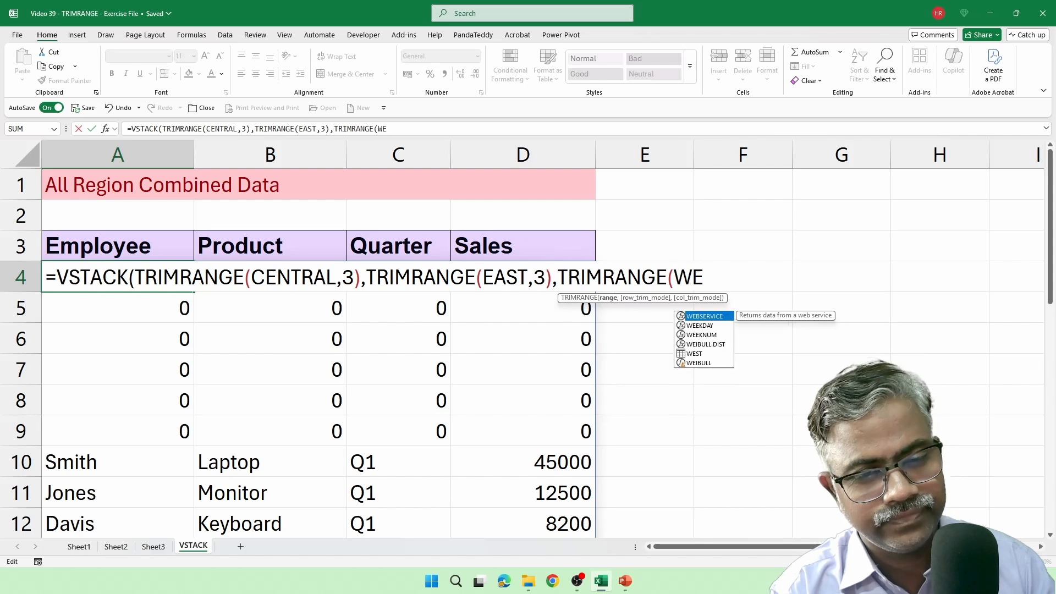
{"action": "key", "text": "Tab"}
{"action": "key", "text": "BackSpace"}
{"action": "key", "text": "BackSpace"}
{"action": "key", "text": "BackSpace"}
{"action": "key", "text": "BackSpace"}
{"action": "key", "text": "BackSpace"}
{"action": "key", "text": "BackSpace"}
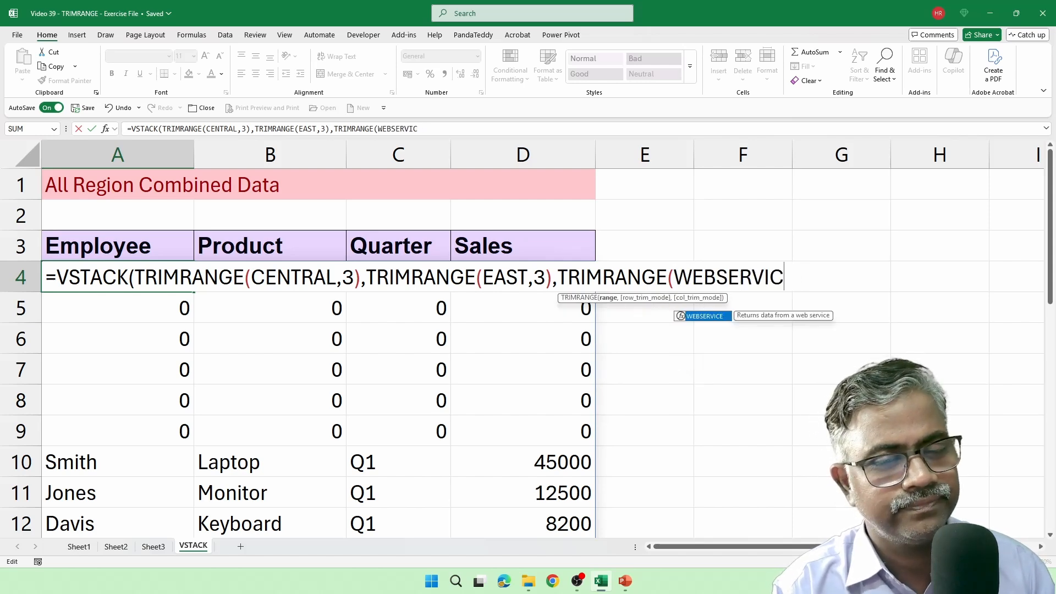
{"action": "key", "text": "BackSpace"}
{"action": "key", "text": "BackSpace"}
{"action": "key", "text": "BackSpace"}
Step: Complete the third argument as TRIMRANGE(WEST,3), close VSTACK and commit the formula in A4
{"action": "type", "text": "ST"}
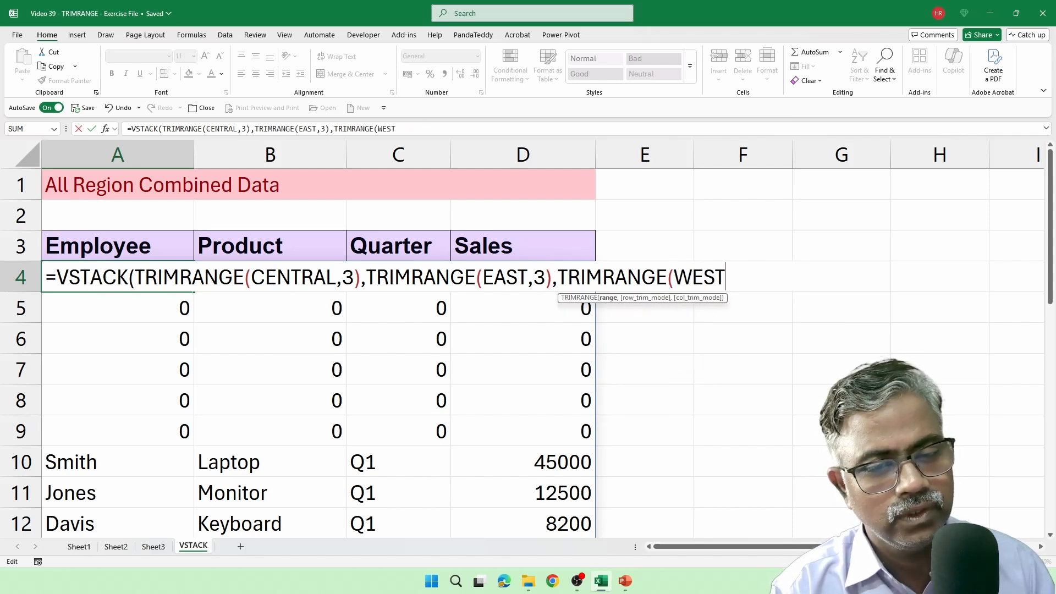
{"action": "type", "text": ",3"}
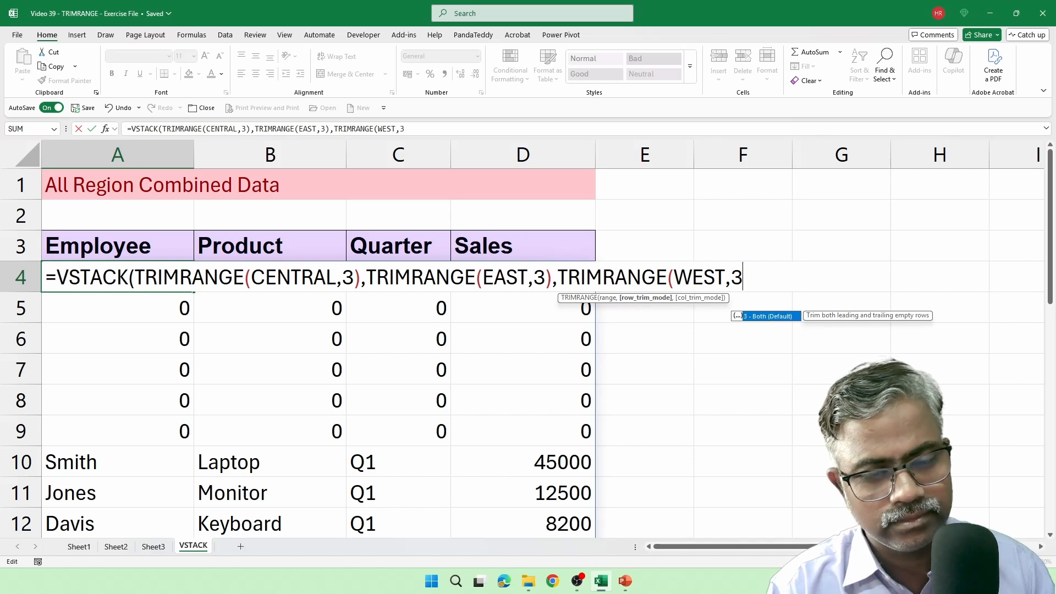
{"action": "type", "text": "))"}
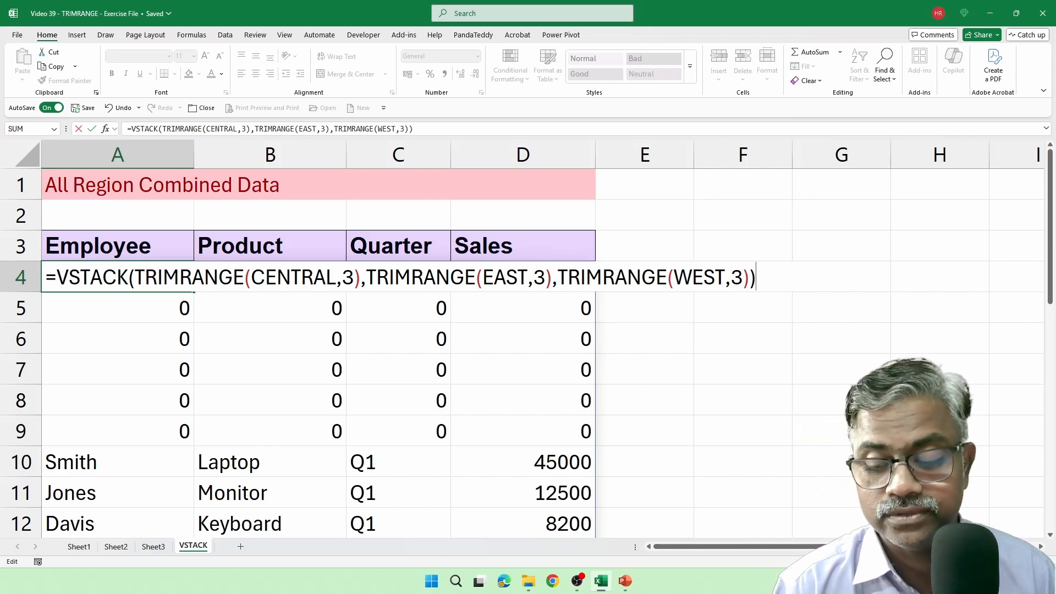
{"action": "key", "text": "Return"}
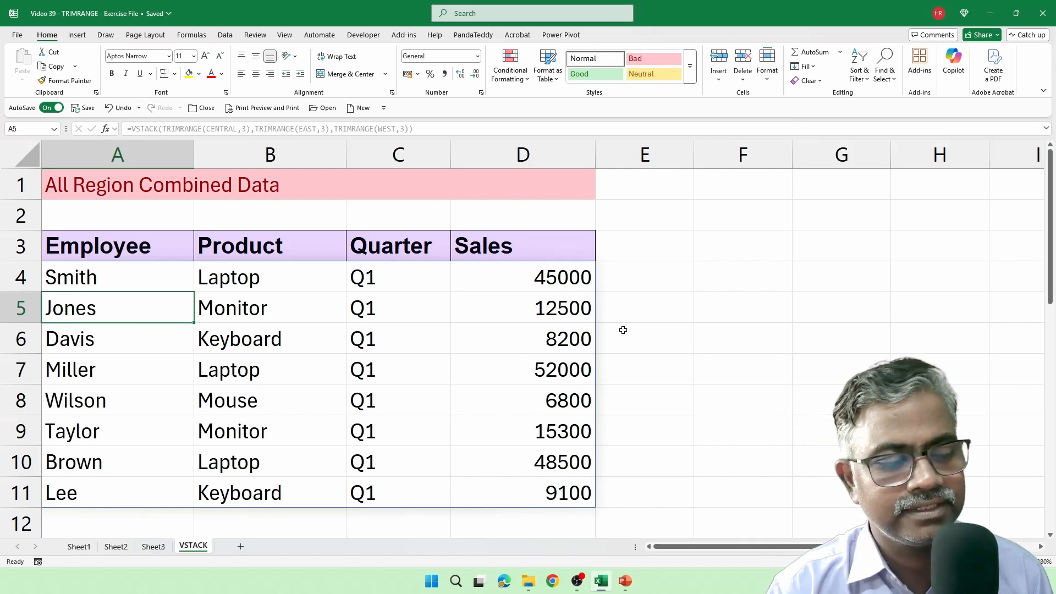
Step: Fill row 9 of the Central table on Sheet1 with an employee name, Monitor, Q1 and 10000, and check the VSTACK sheet
{"action": "left_click", "coordinate": [88, 548]}
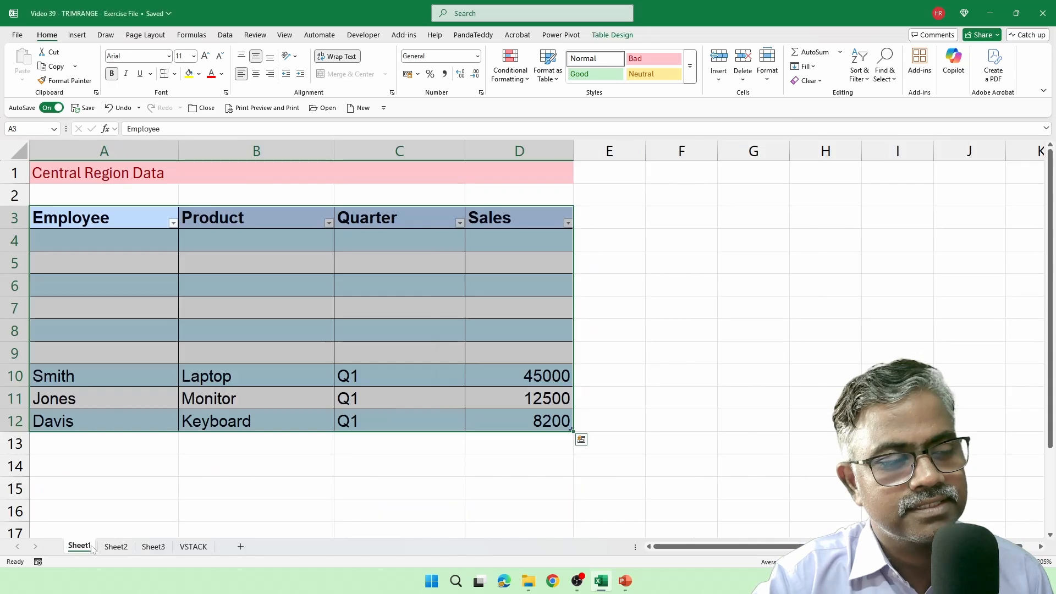
{"action": "left_click", "coordinate": [75, 354]}
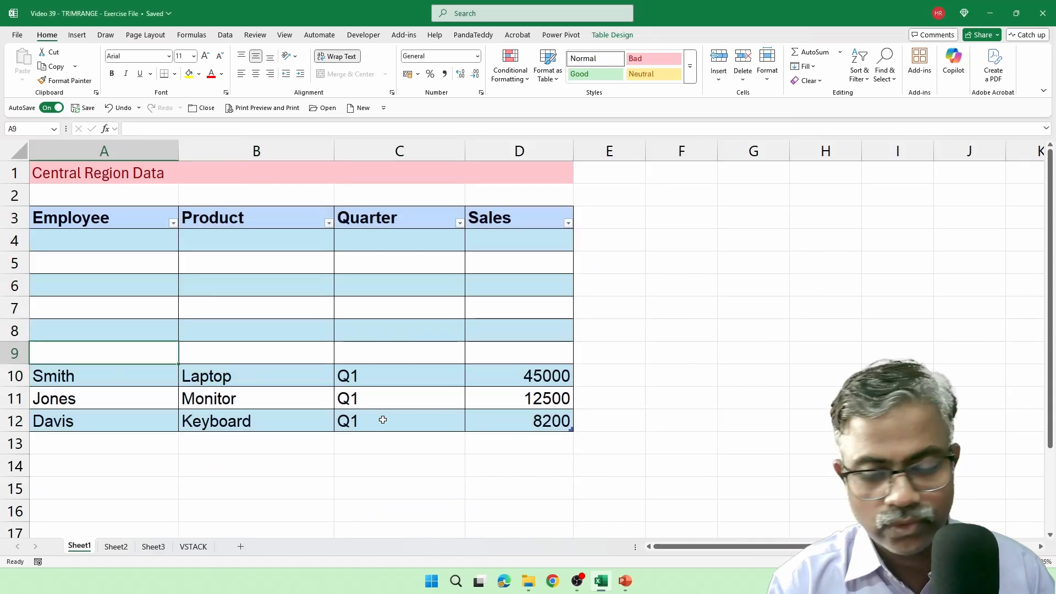
{"action": "type", "text": "Hariharan"}
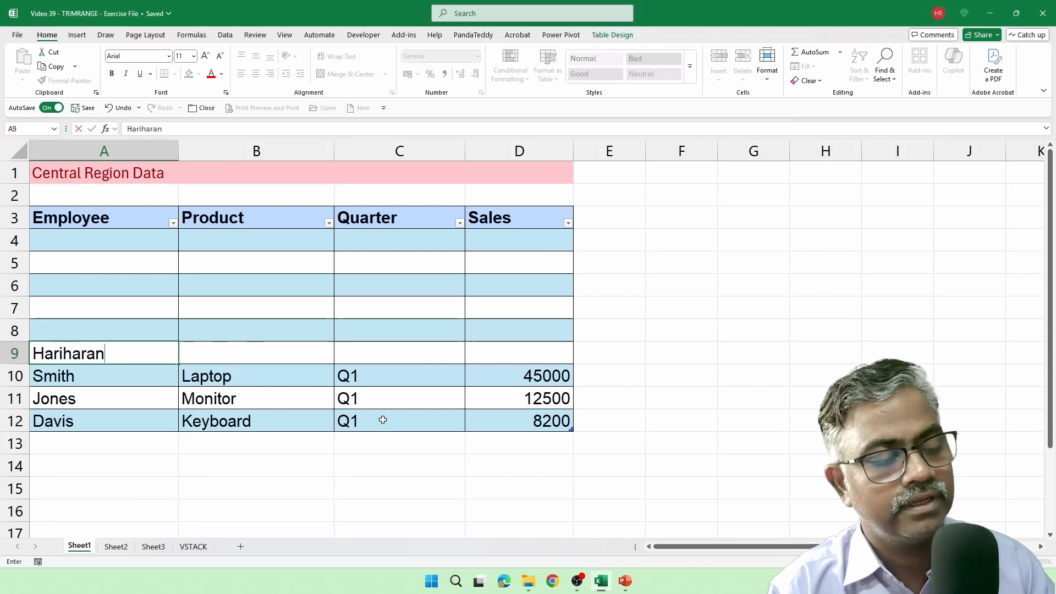
{"action": "key", "text": "Tab"}
{"action": "type", "text": "Monitor"}
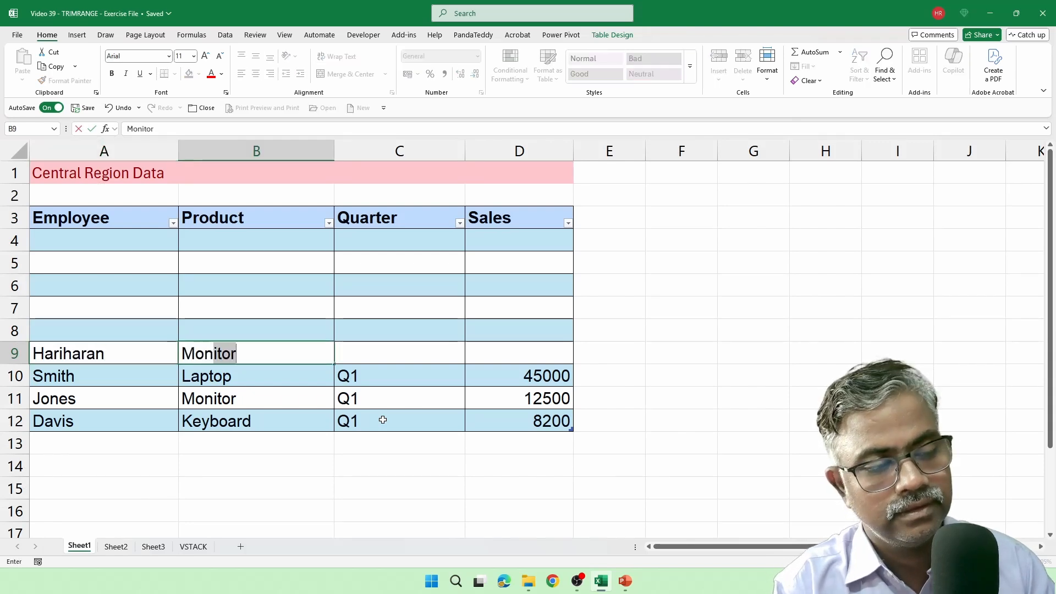
{"action": "key", "text": "Tab"}
{"action": "type", "text": "Q"}
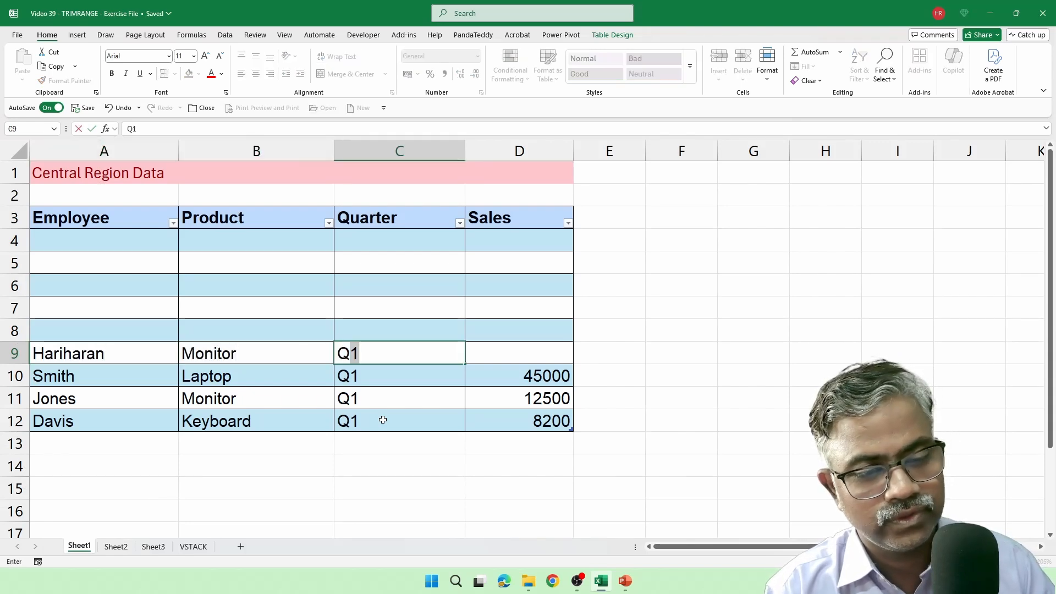
{"action": "key", "text": "Tab"}
{"action": "type", "text": "10000"}
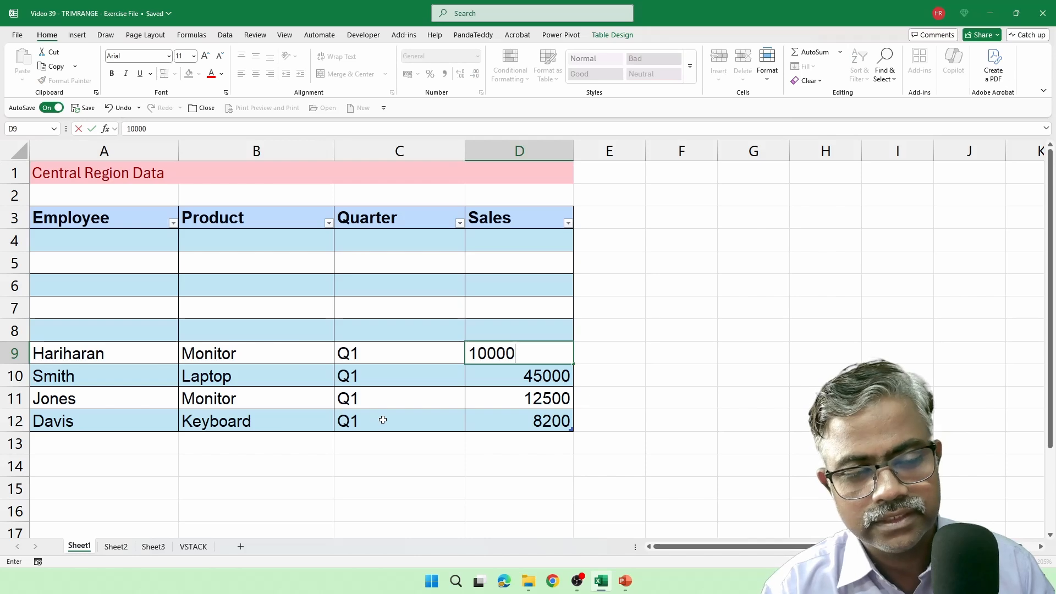
{"action": "key", "text": "Return"}
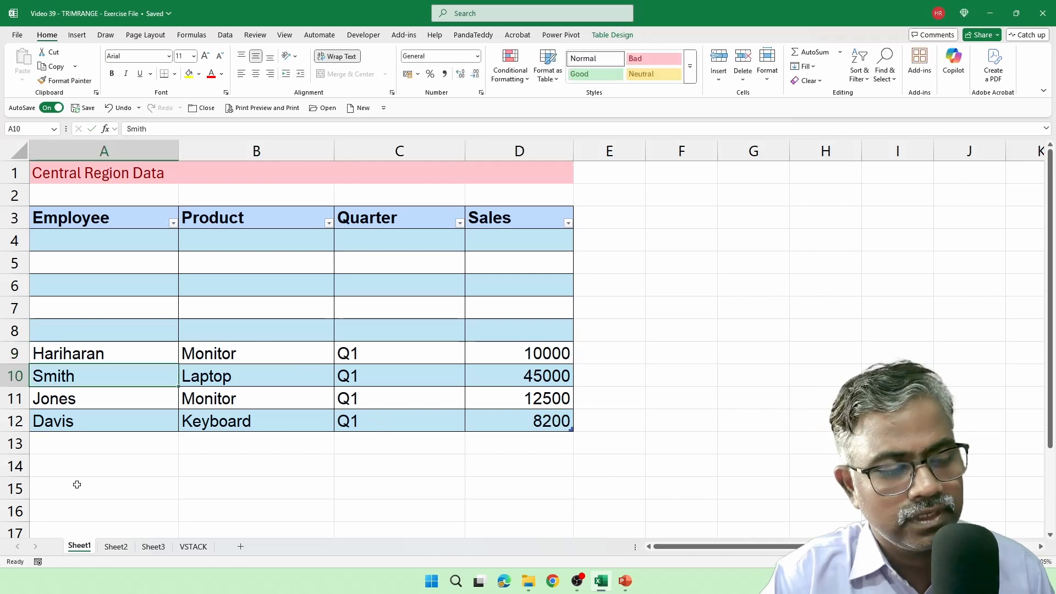
{"action": "left_click", "coordinate": [193, 547]}
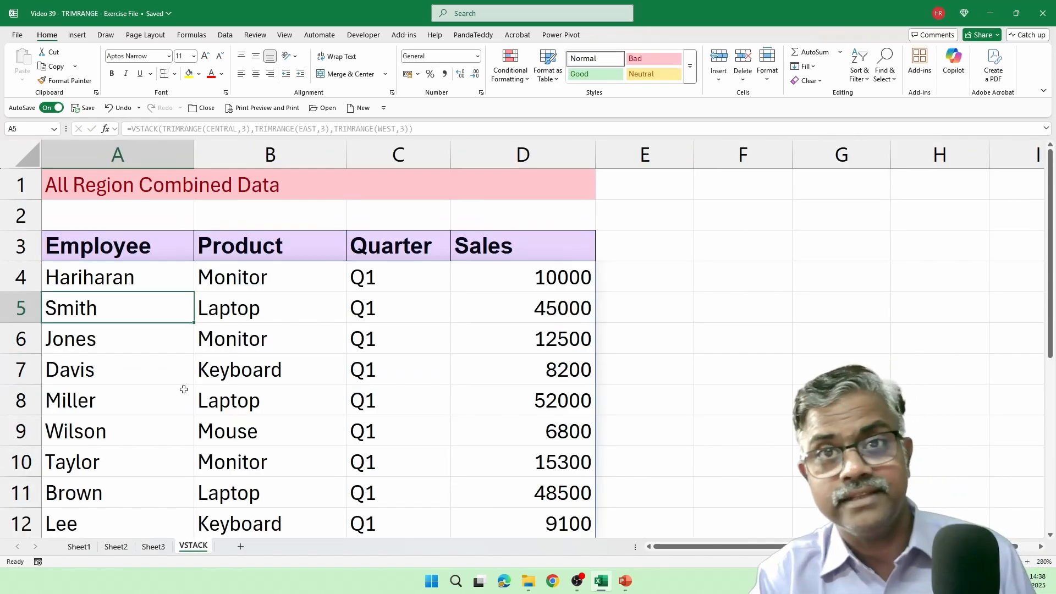
Step: Fill row 6 of the East table on Sheet2 with an employee name, Monitor, Q1 and 15000, and check its row on the VSTACK sheet
{"action": "left_click", "coordinate": [122, 547]}
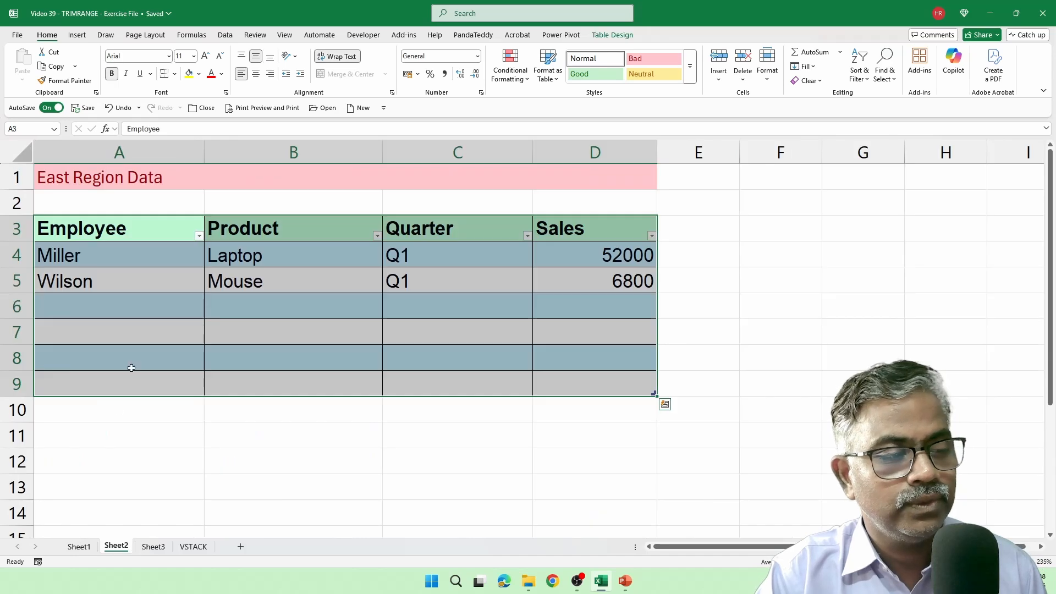
{"action": "left_click", "coordinate": [112, 303]}
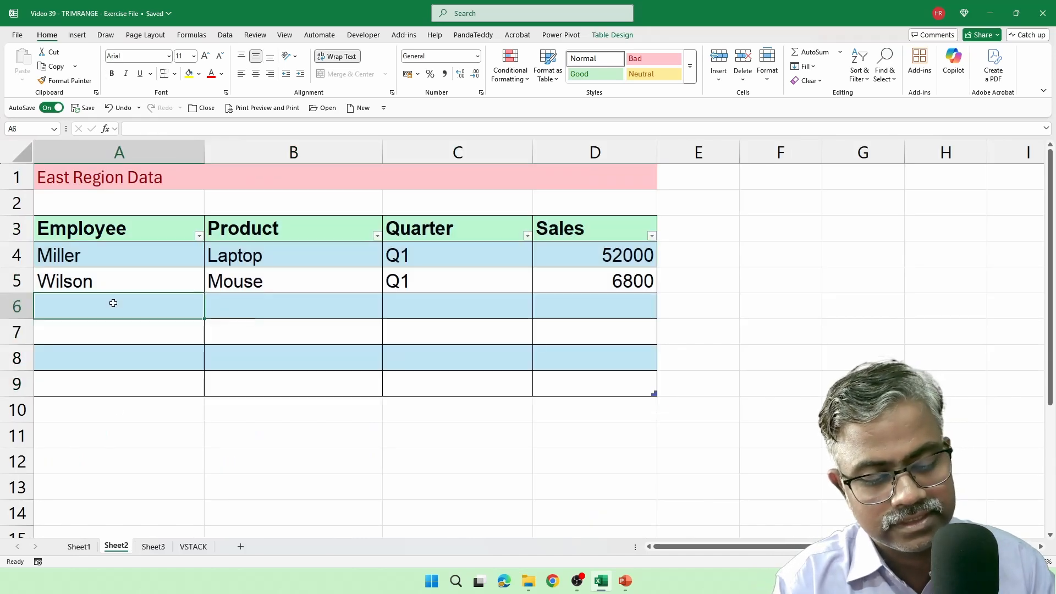
{"action": "type", "text": "Yuvan"}
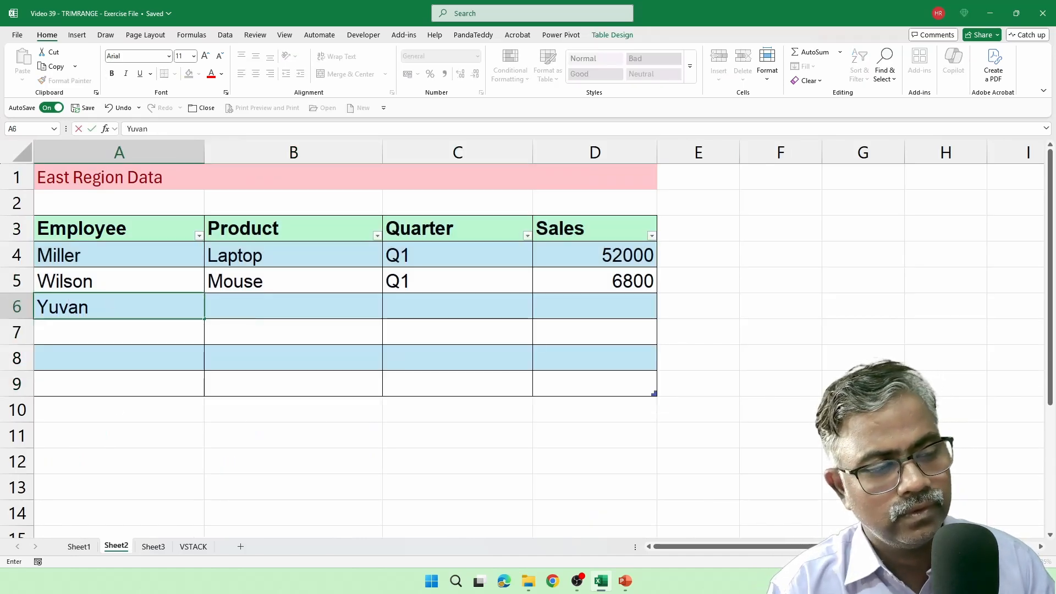
{"action": "key", "text": "Tab"}
{"action": "type", "text": "Monitor"}
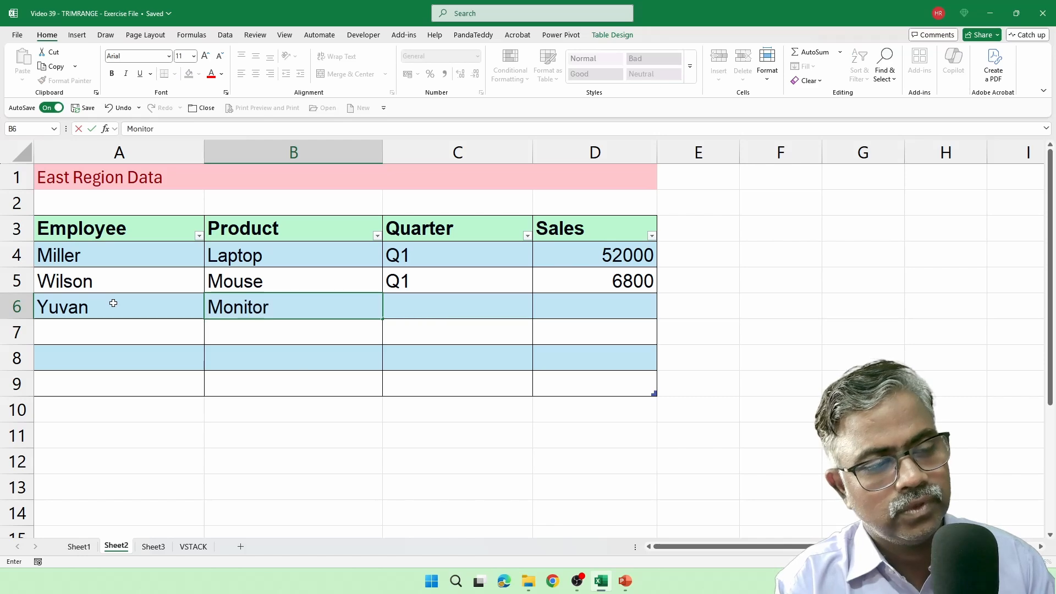
{"action": "key", "text": "Tab"}
{"action": "type", "text": "Q1"}
{"action": "key", "text": "Tab"}
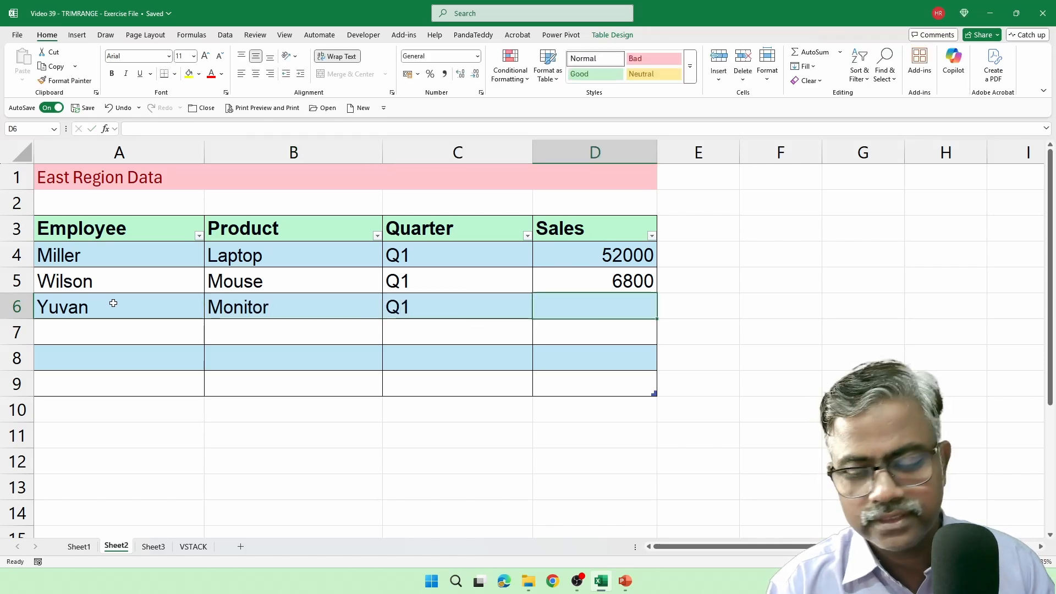
{"action": "type", "text": "15000"}
{"action": "key", "text": "Return"}
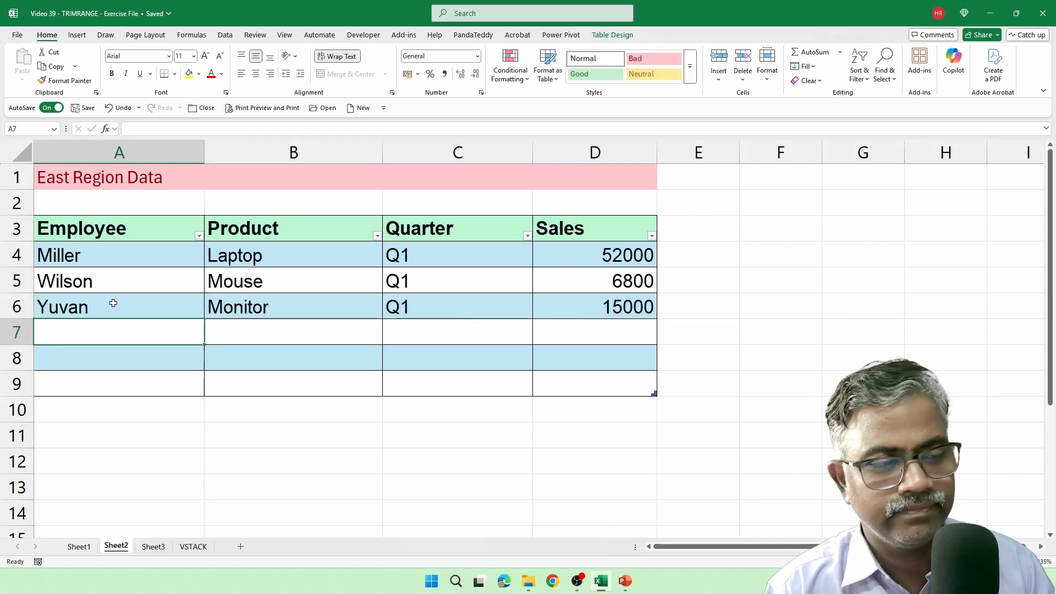
{"action": "left_click", "coordinate": [193, 546]}
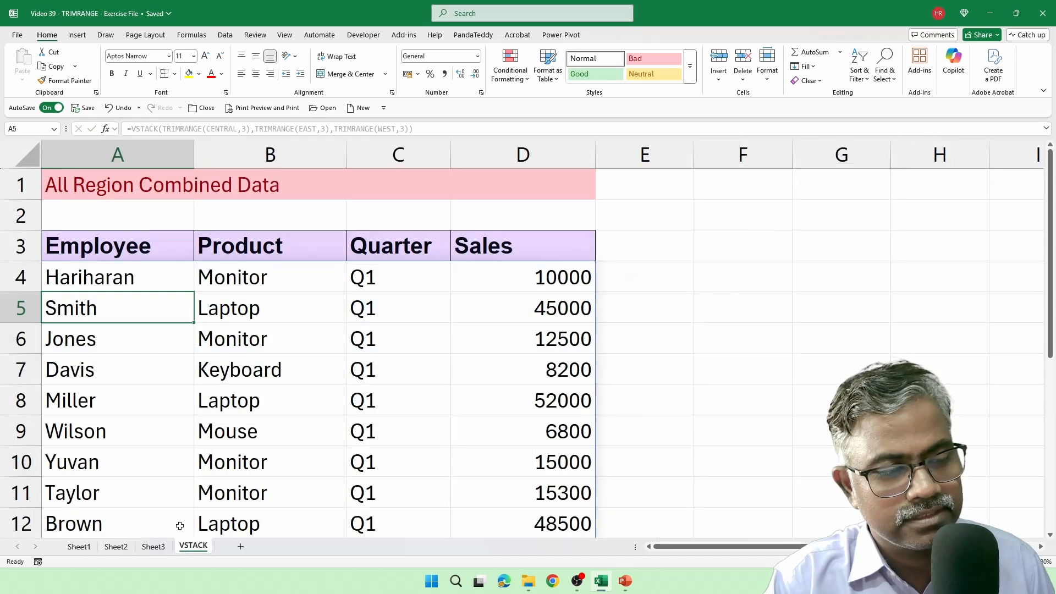
{"action": "scroll", "coordinate": [176, 468], "scroll_direction": "down", "scroll_amount": 1}
{"action": "left_click_drag", "start_coordinate": [113, 382], "coordinate": [514, 377]}
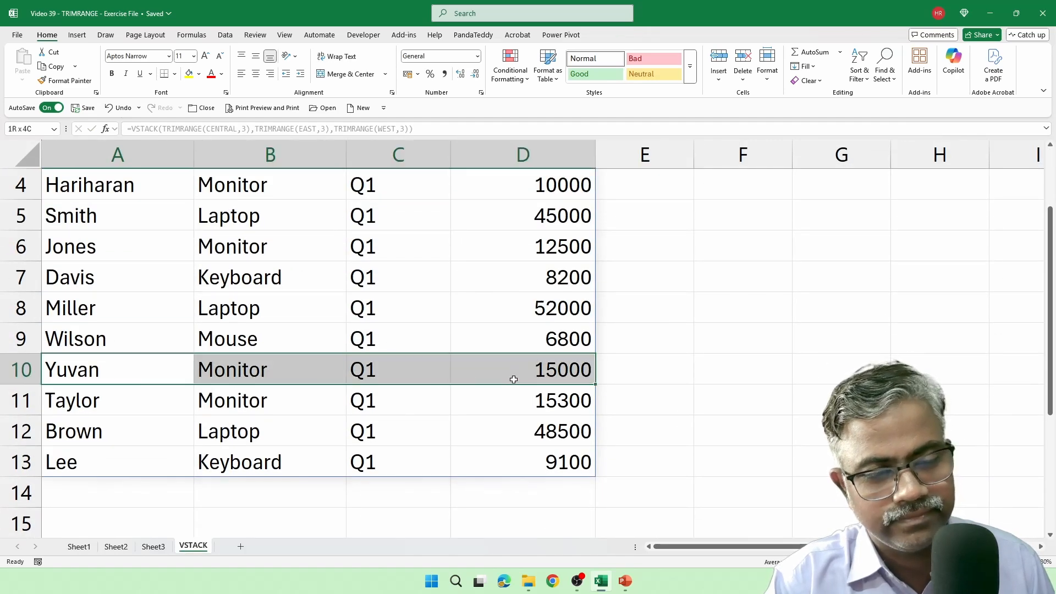
Step: Fill row 6 of the West table on Sheet3 with an employee name, Monitor, Q1 and 95000
{"action": "left_click", "coordinate": [160, 546]}
{"action": "left_click", "coordinate": [107, 288]}
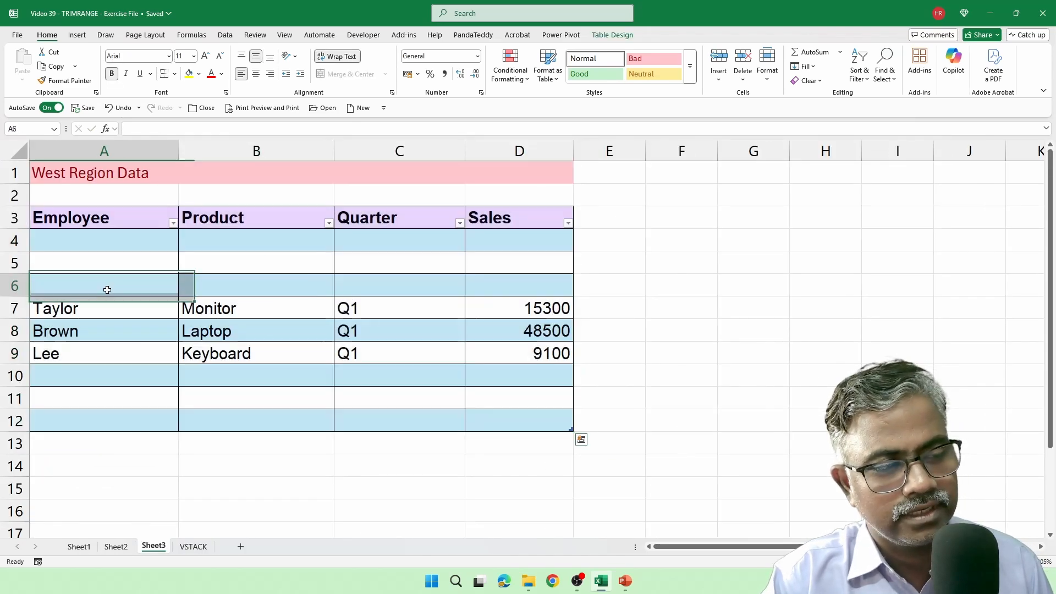
{"action": "type", "text": "Hariharan"}
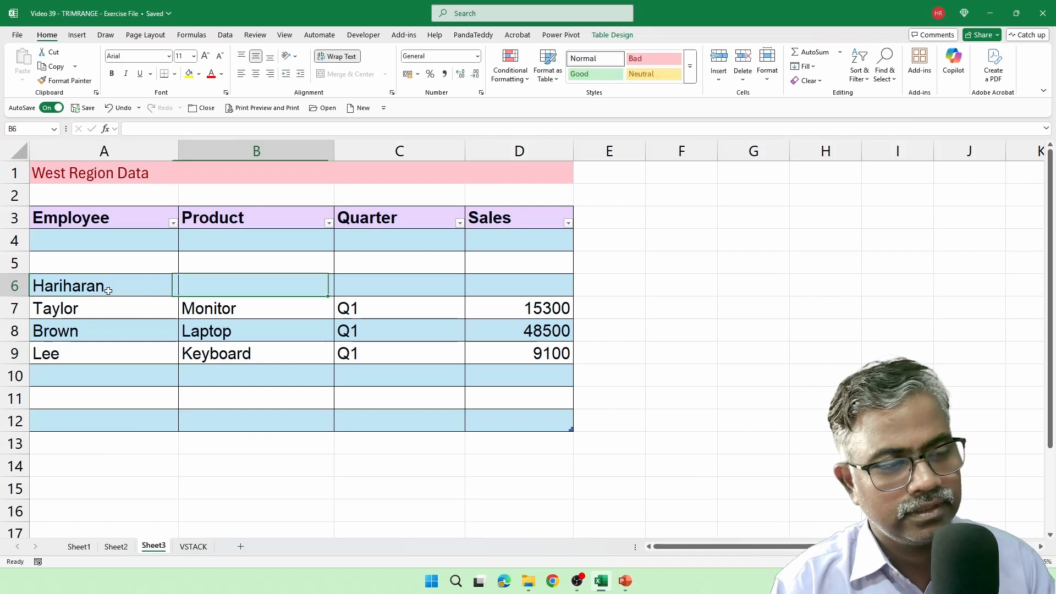
{"action": "key", "text": "ctrl+Return"}
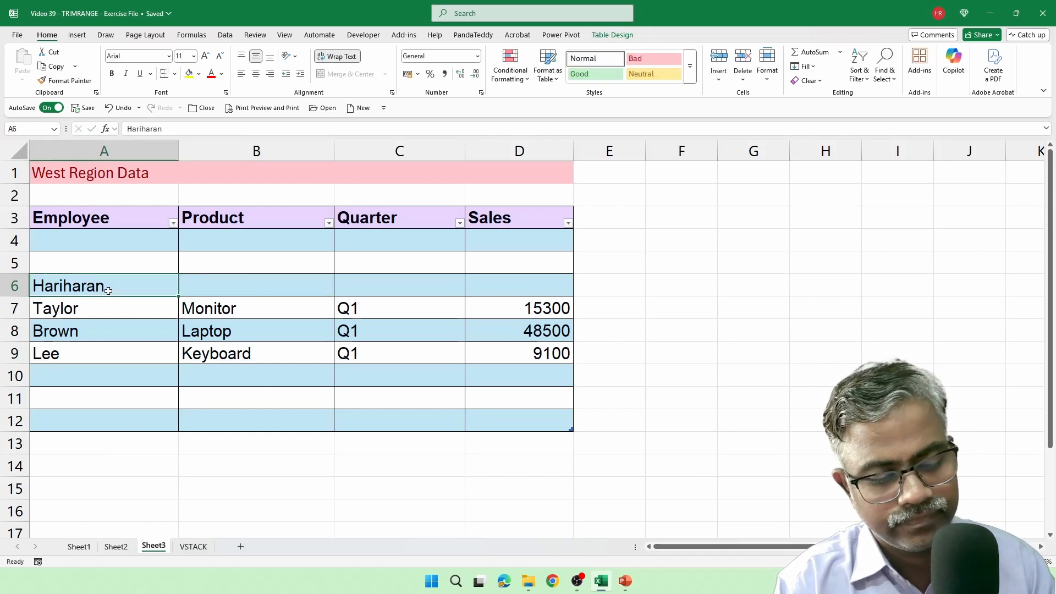
{"action": "type", "text": "Teddy"}
{"action": "key", "text": "Tab"}
{"action": "type", "text": "Monitor"}
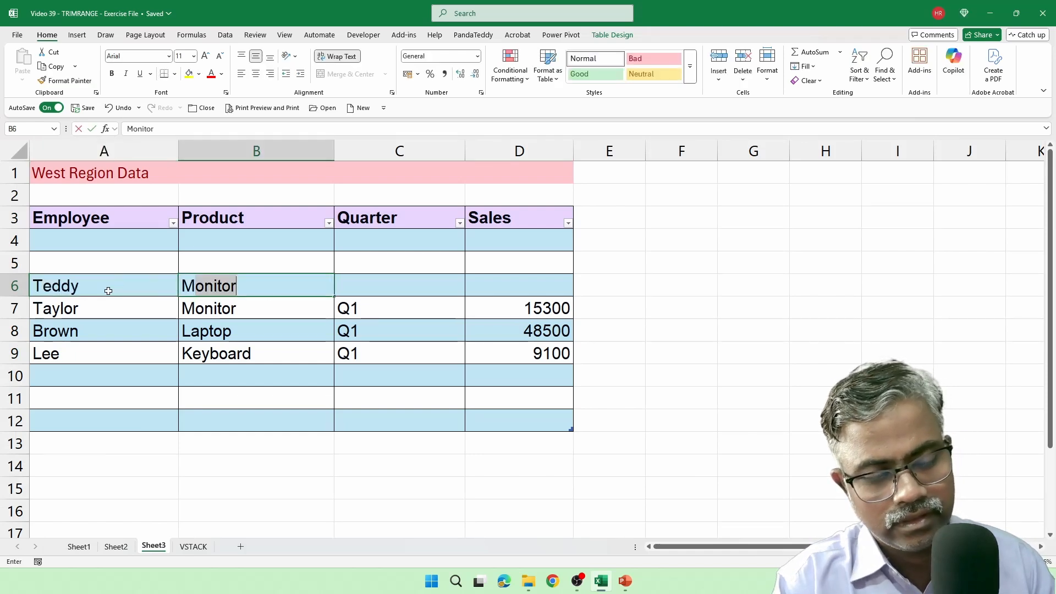
{"action": "key", "text": "Tab"}
{"action": "type", "text": "Q1"}
{"action": "key", "text": "Tab"}
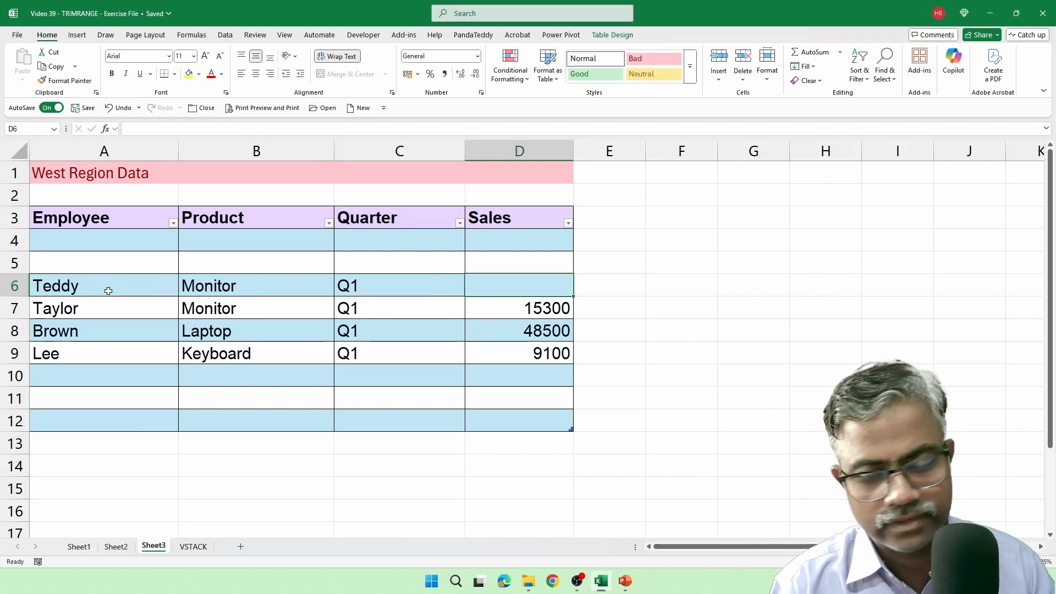
{"action": "type", "text": "95000"}
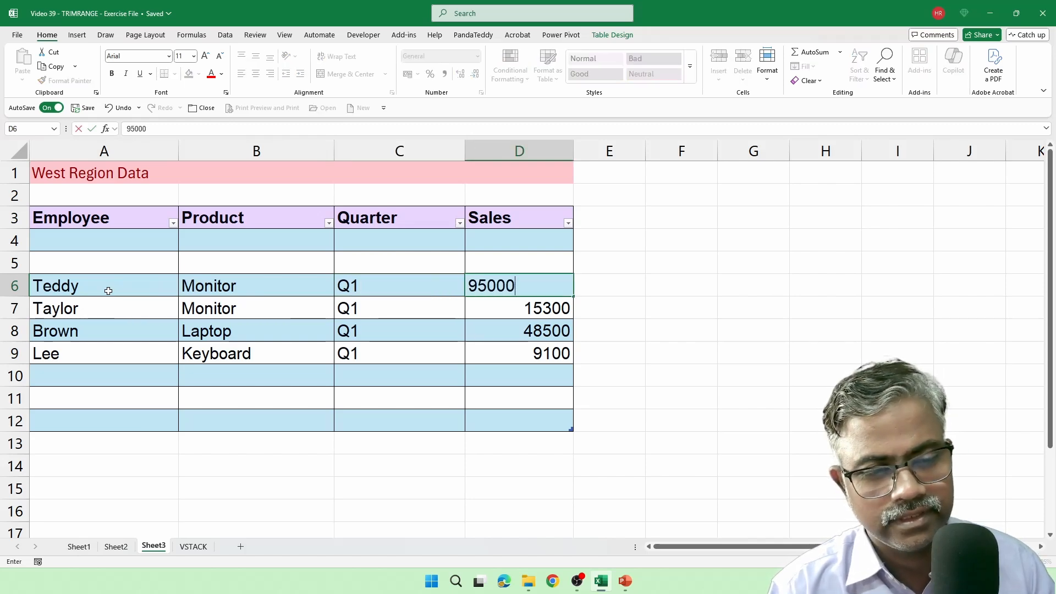
{"action": "key", "text": "Return"}
Step: Fill row 10 of the West table with an employee name, Keyboard, Q1 and 15000, and check both new West records on the VSTACK sheet
{"action": "left_click", "coordinate": [78, 369]}
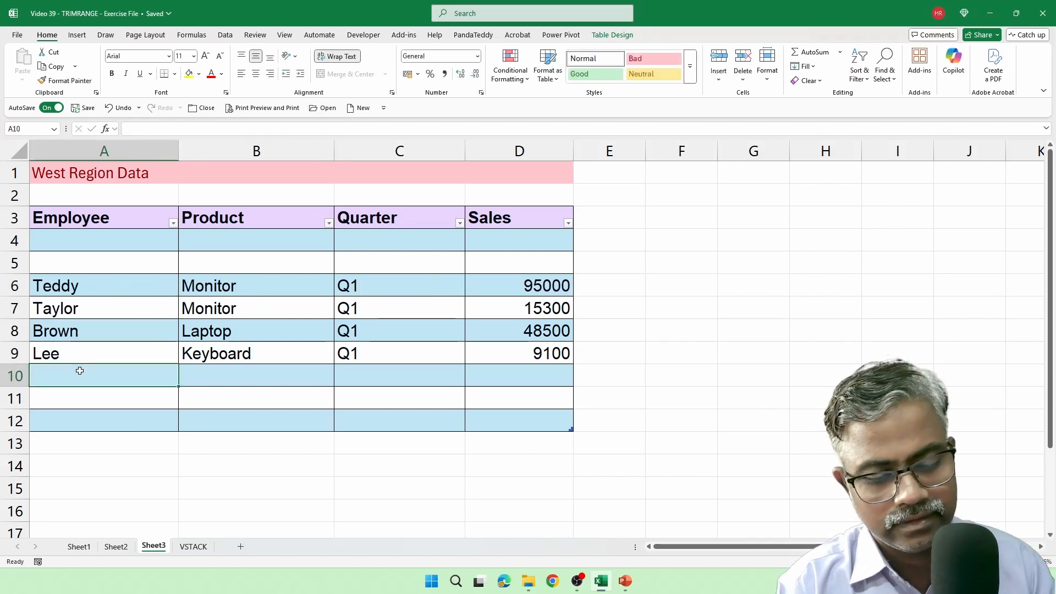
{"action": "type", "text": "a"}
{"action": "key", "text": "BackSpace"}
{"action": "type", "text": "Panda"}
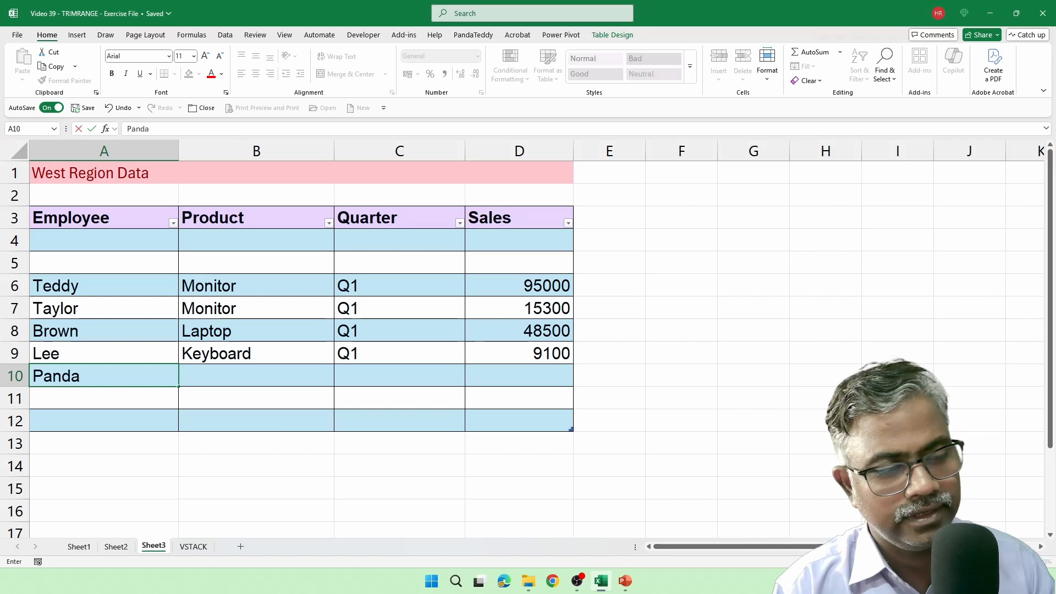
{"action": "key", "text": "Tab"}
{"action": "type", "text": "Keyboard"}
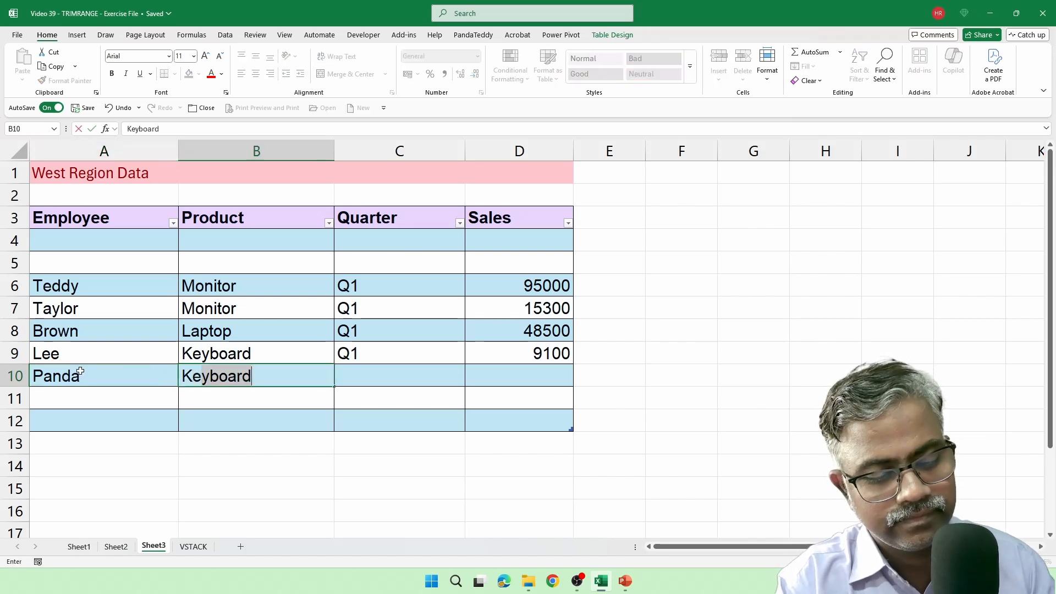
{"action": "key", "text": "Tab"}
{"action": "type", "text": "Q1"}
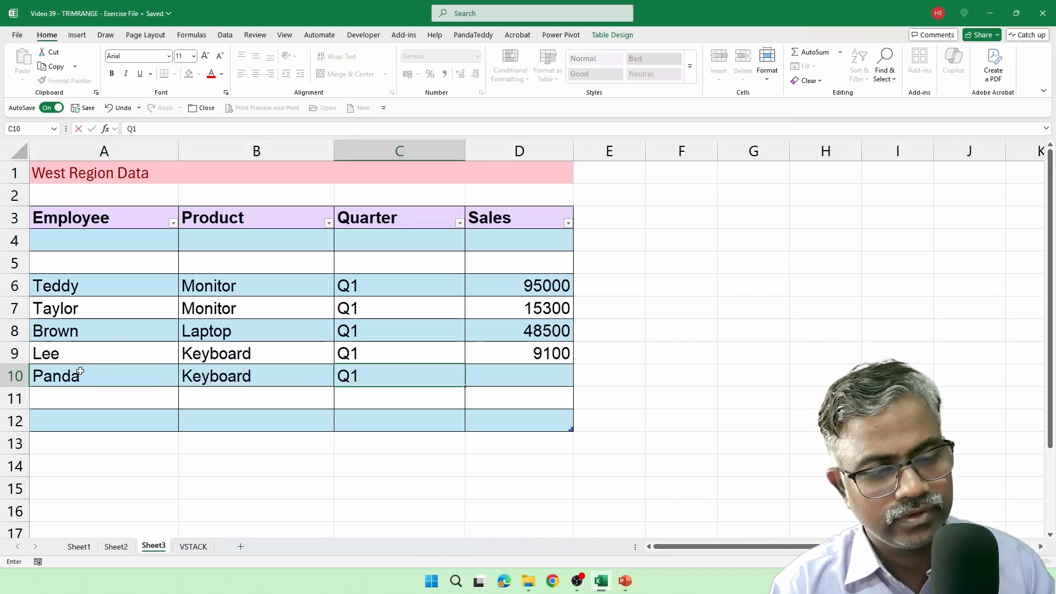
{"action": "key", "text": "Tab"}
{"action": "type", "text": "15000"}
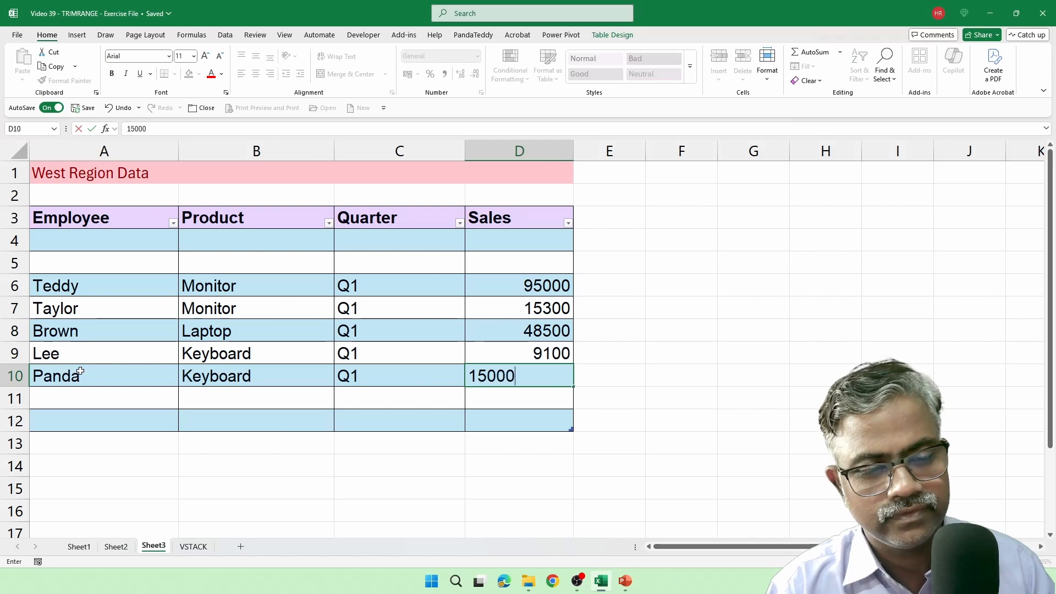
{"action": "key", "text": "Return"}
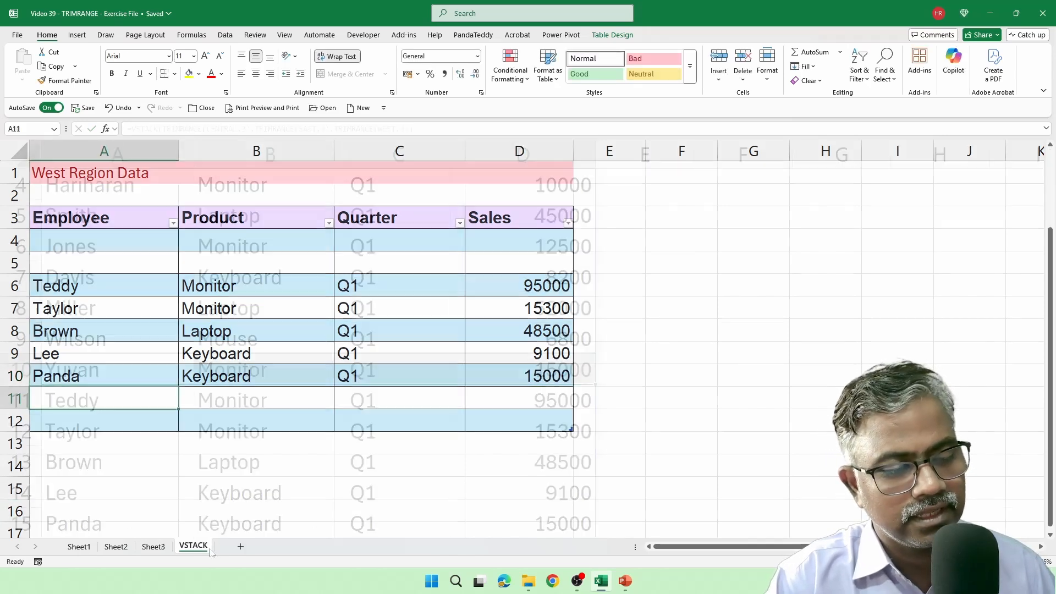
{"action": "left_click", "coordinate": [193, 546]}
{"action": "scroll", "coordinate": [303, 465], "scroll_direction": "down", "scroll_amount": 2}
{"action": "left_click", "coordinate": [148, 334]}
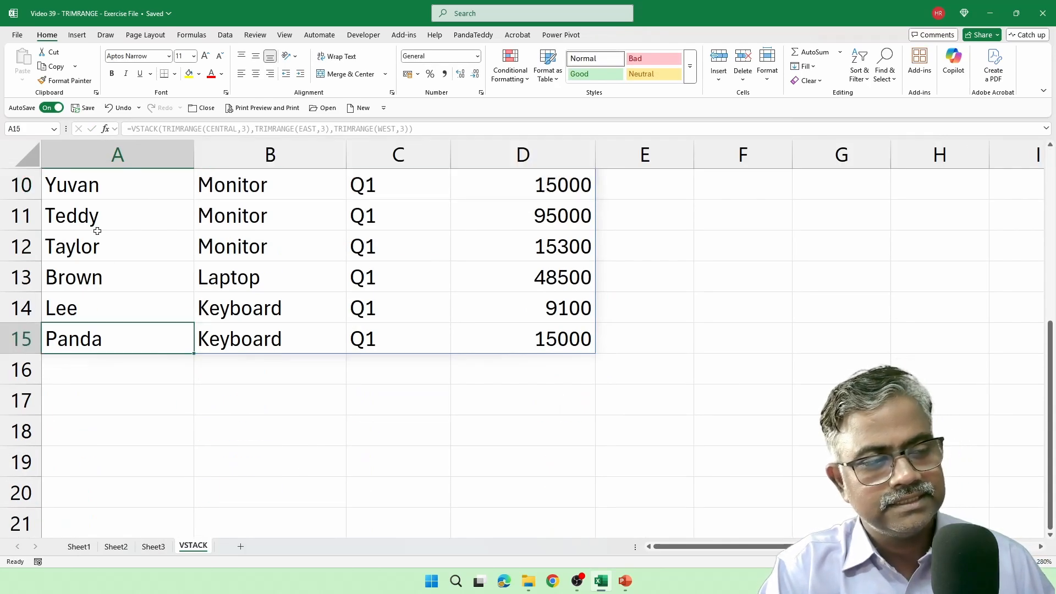
{"action": "left_click", "coordinate": [97, 229]}
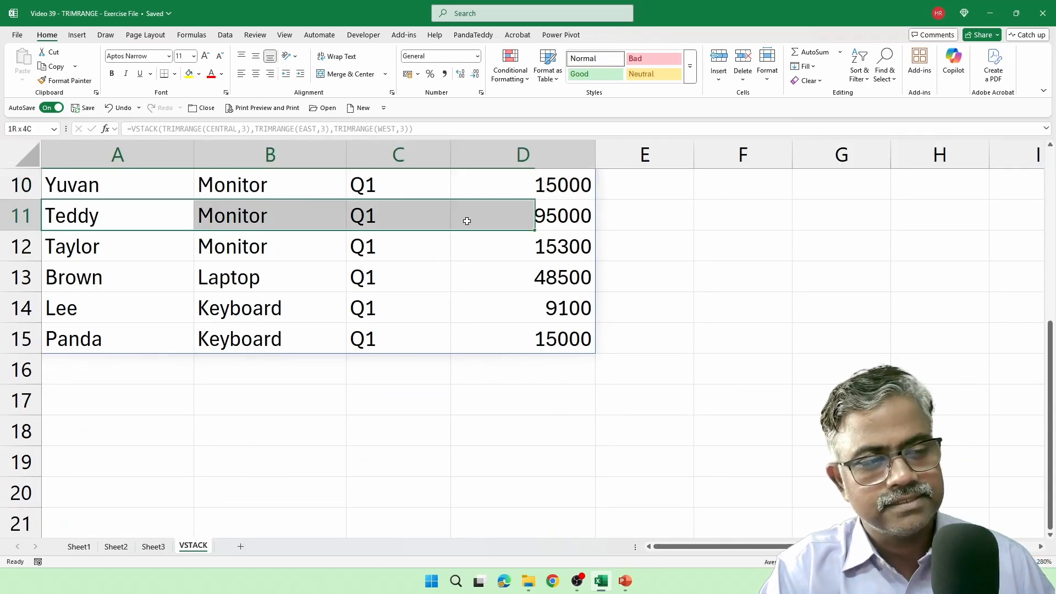
Step: Fill row 4 of the Central table on Sheet1 with an employee name, Monitor, Q1 and 15000
{"action": "left_click", "coordinate": [70, 546]}
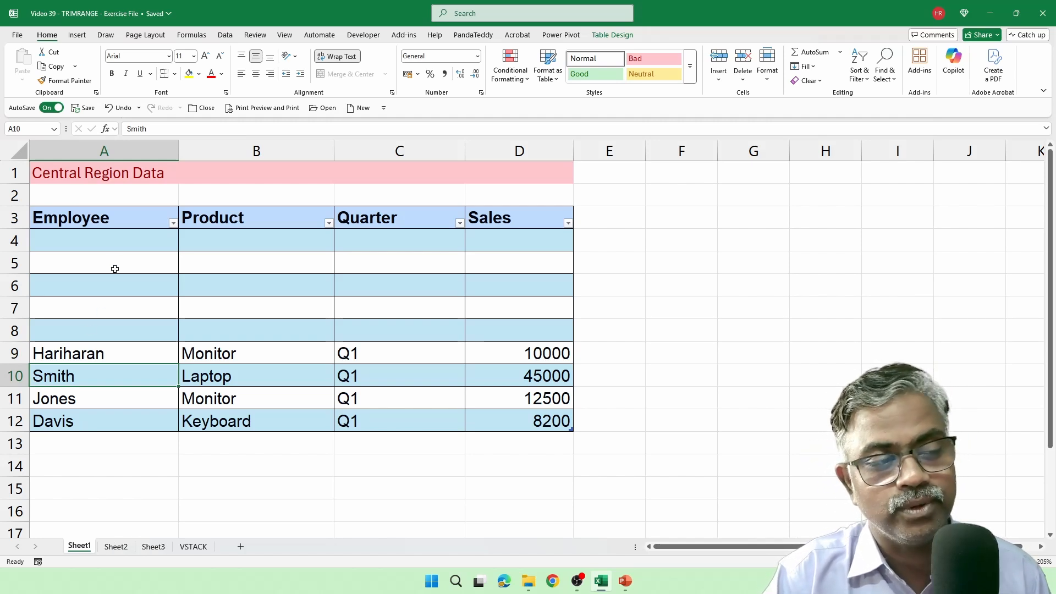
{"action": "left_click", "coordinate": [118, 243]}
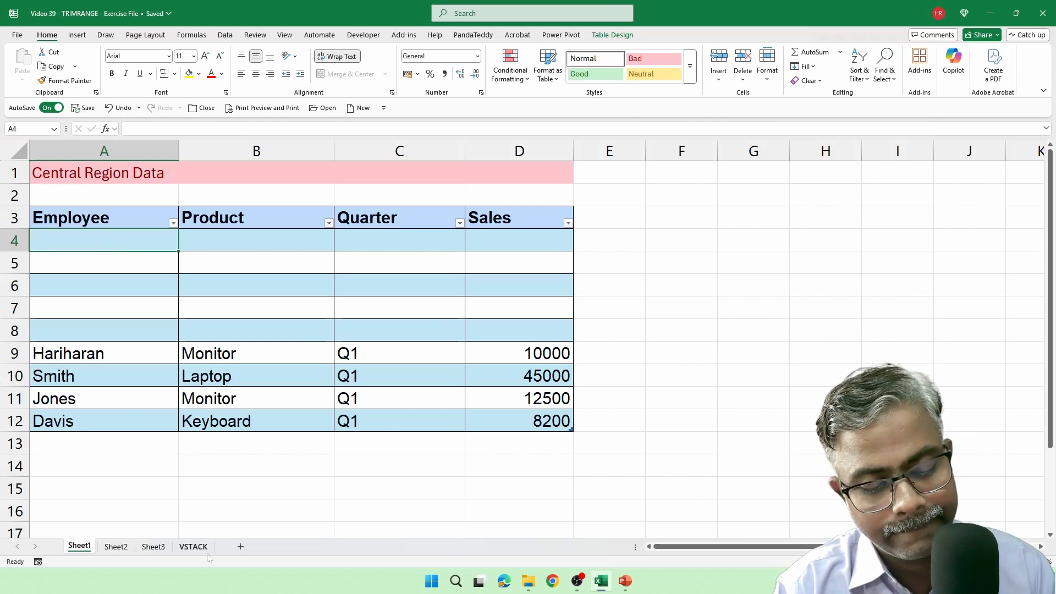
{"action": "type", "text": "Jenni"}
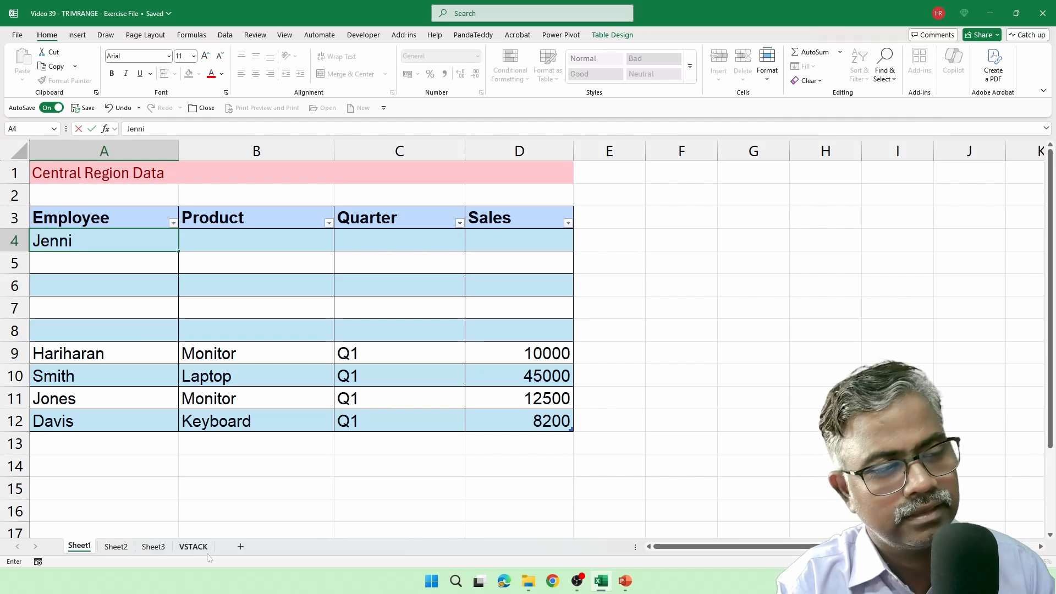
{"action": "key", "text": "BackSpace"}
{"action": "key", "text": "BackSpace"}
{"action": "key", "text": "BackSpace"}
{"action": "key", "text": "BackSpace"}
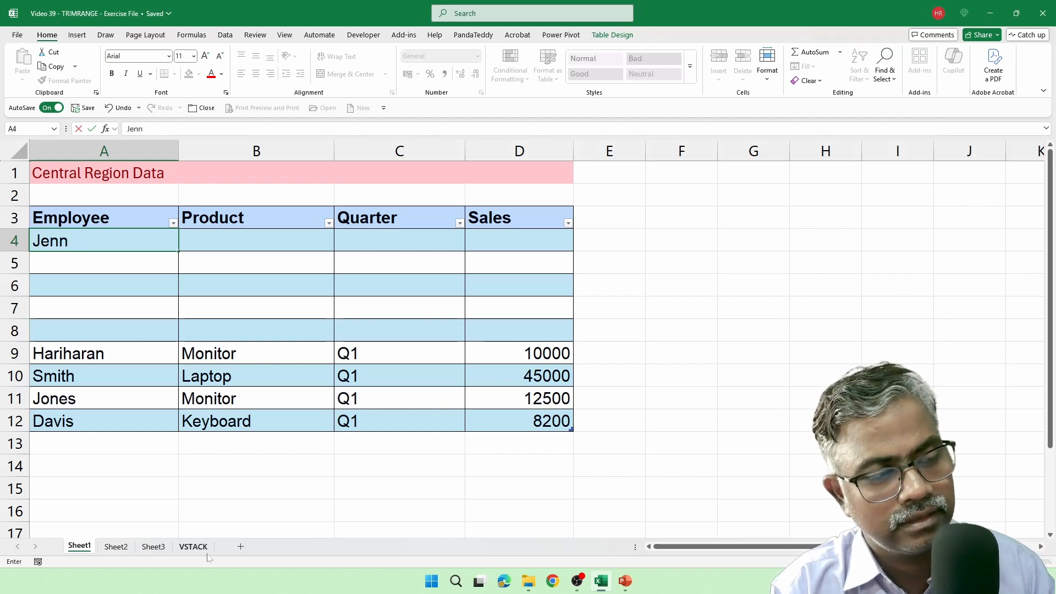
{"action": "type", "text": "ackie"}
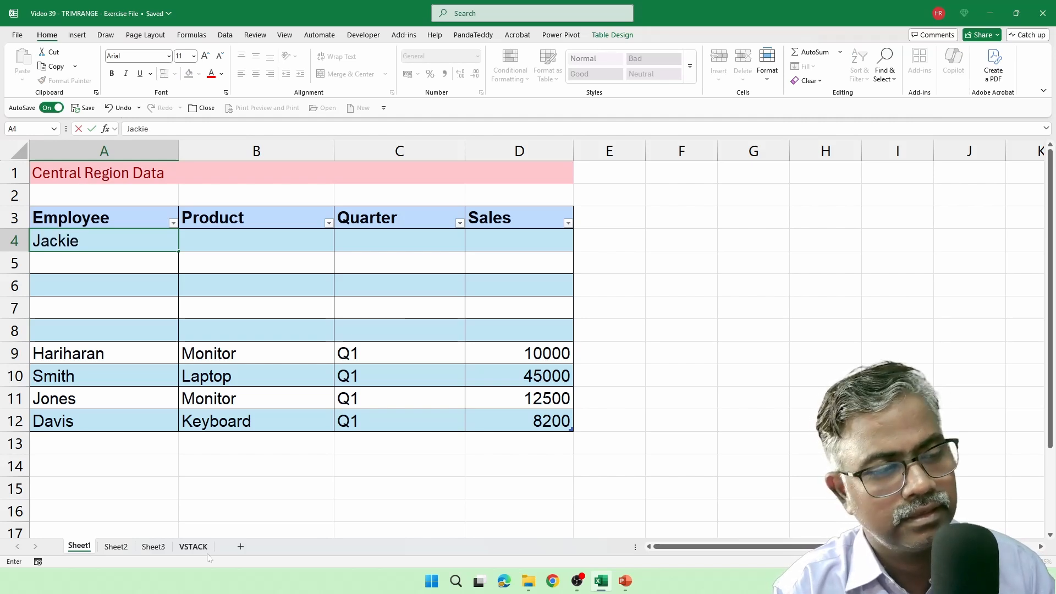
{"action": "key", "text": "Tab"}
{"action": "type", "text": "Monitor"}
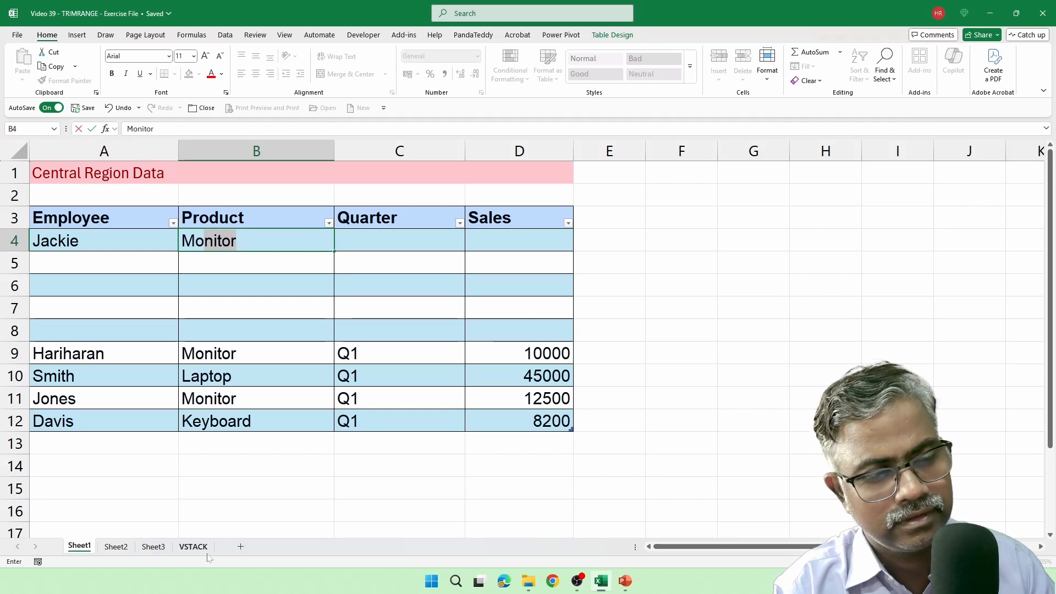
{"action": "key", "text": "Tab"}
{"action": "type", "text": "Q"}
{"action": "key", "text": "Tab"}
{"action": "type", "text": "15000"}
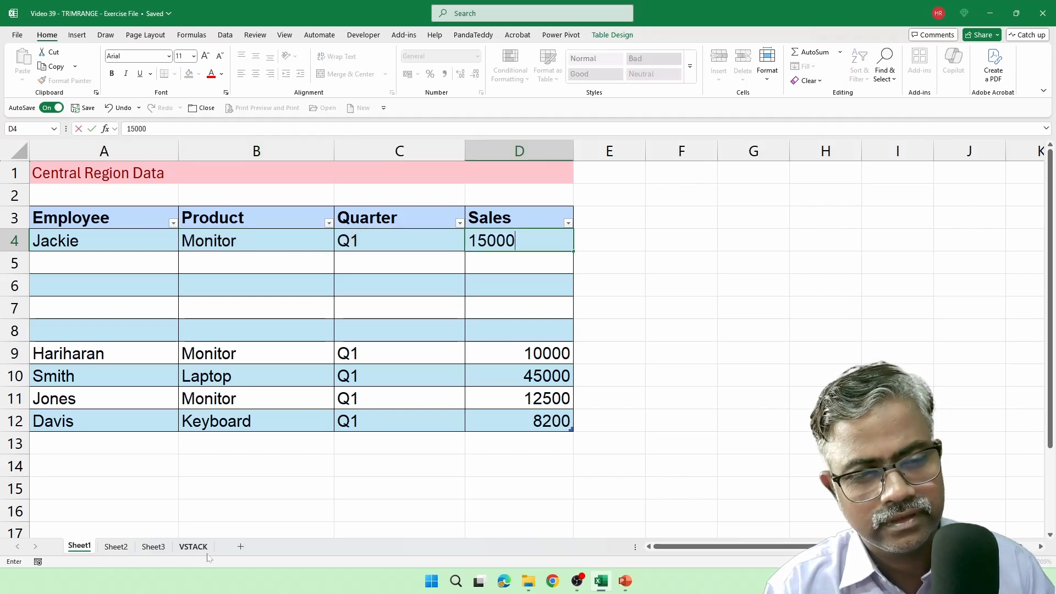
{"action": "key", "text": "Return"}
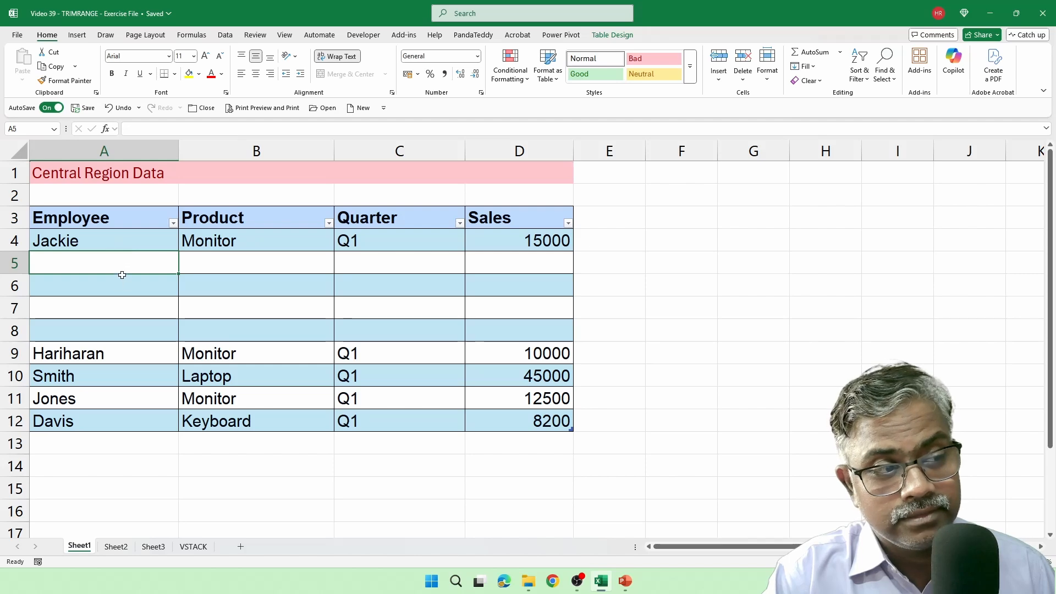
Step: Compare the blank rows 5 to 8 of the Central table with rows 5 to 8 of the combined data on the VSTACK sheet
{"action": "left_click_drag", "start_coordinate": [121, 270], "coordinate": [519, 338]}
{"action": "left_click", "coordinate": [193, 546]}
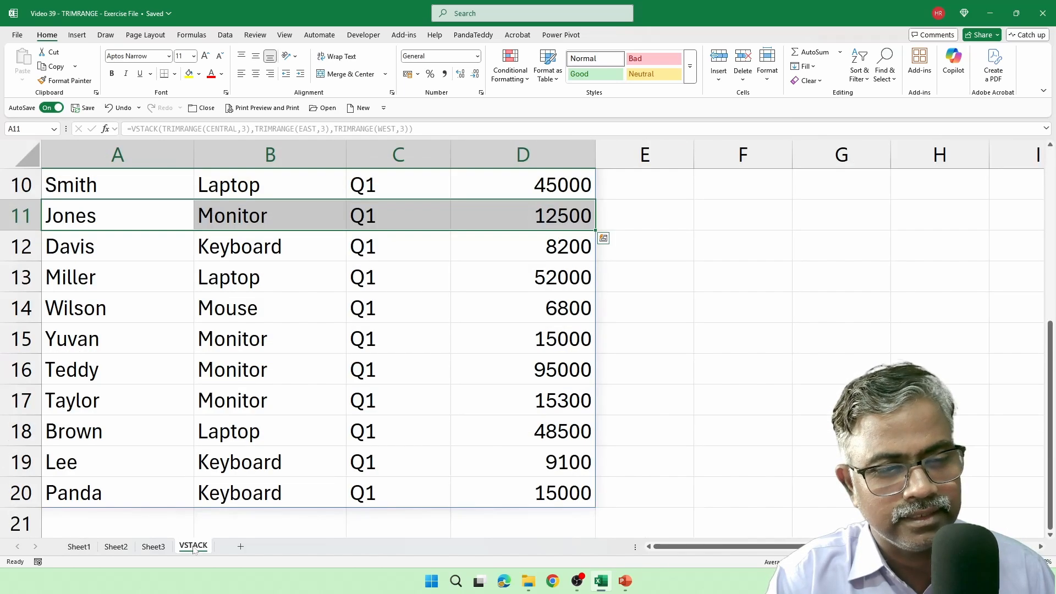
{"action": "scroll", "coordinate": [299, 436], "scroll_direction": "up", "scroll_amount": 3}
{"action": "left_click", "coordinate": [153, 326]}
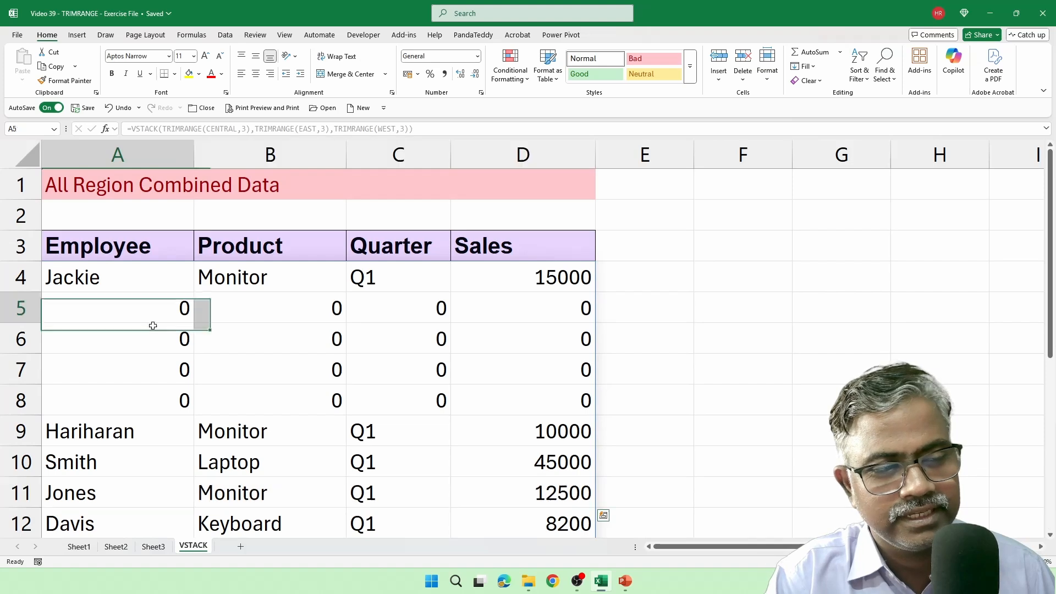
{"action": "left_click_drag", "start_coordinate": [153, 326], "coordinate": [513, 392]}
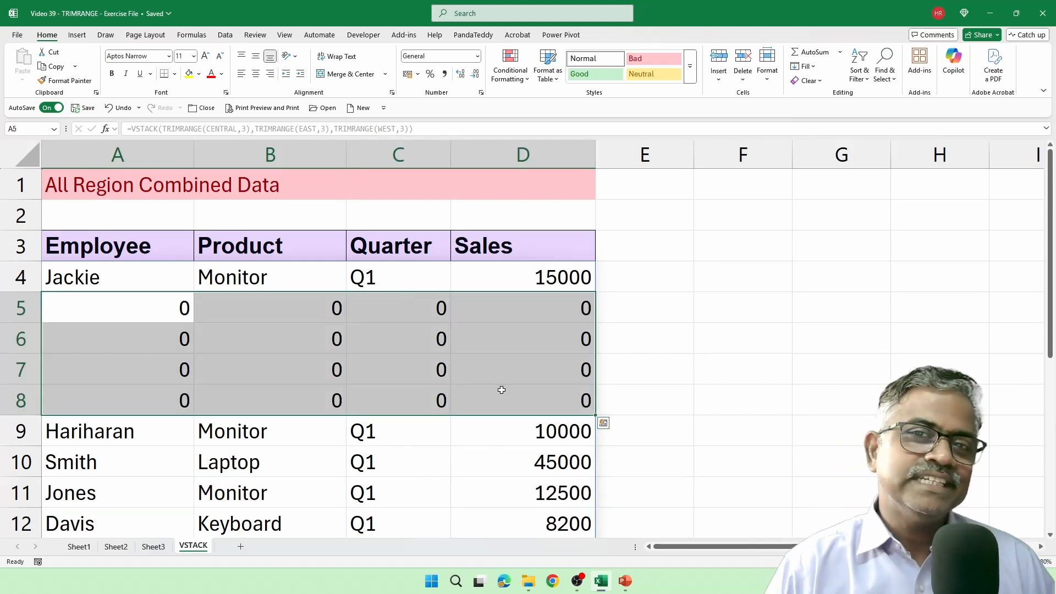